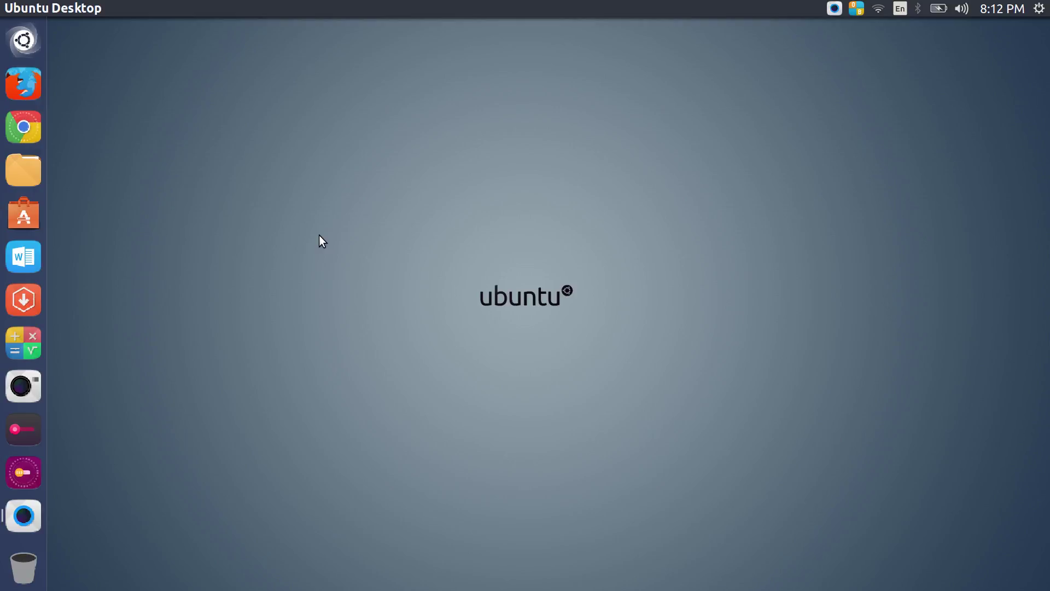
Step: Open Unity Tweak Tool and examine the theme, icon and font appearance settings
{"action": "left_click", "coordinate": [25, 467]}
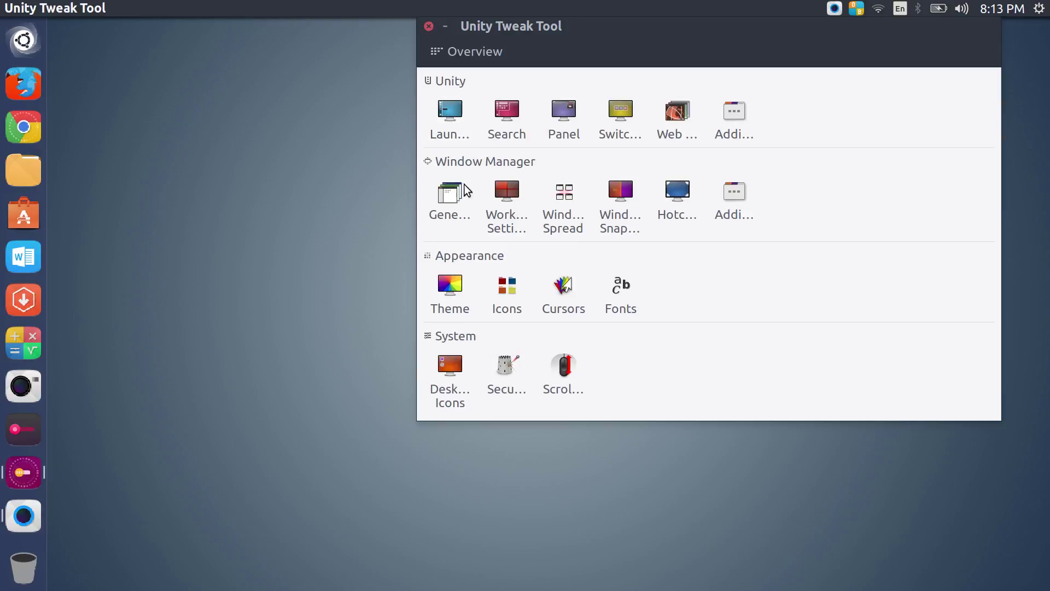
{"action": "left_click", "coordinate": [458, 289]}
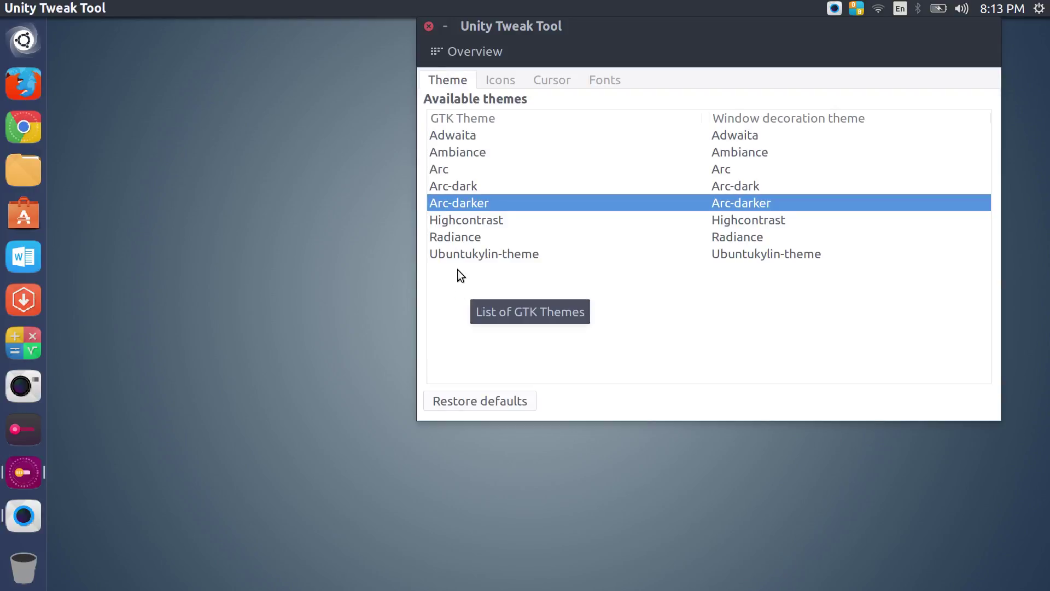
{"action": "left_click", "coordinate": [440, 46]}
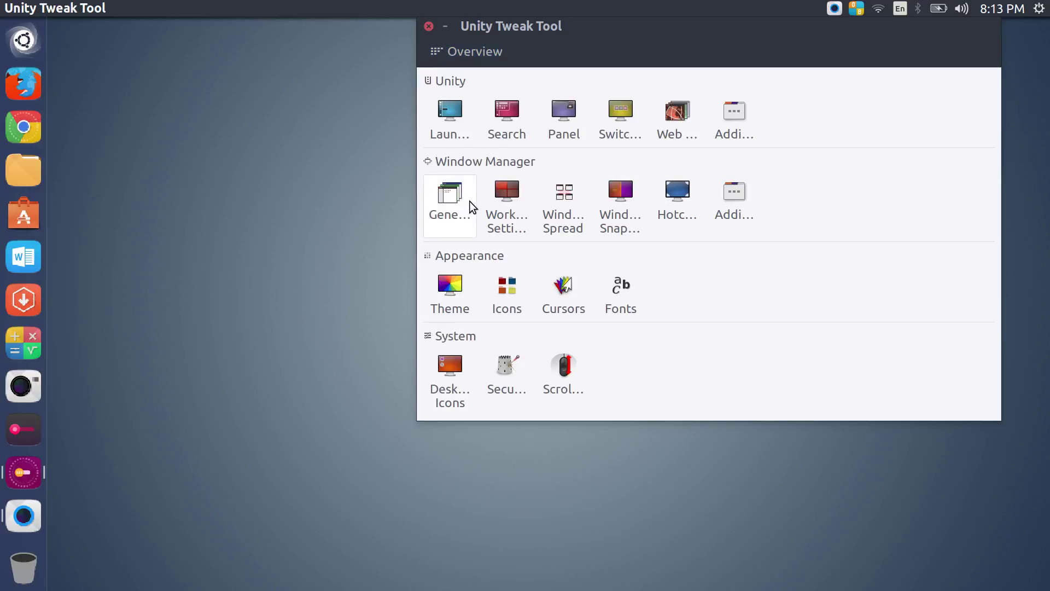
{"action": "left_click", "coordinate": [511, 294]}
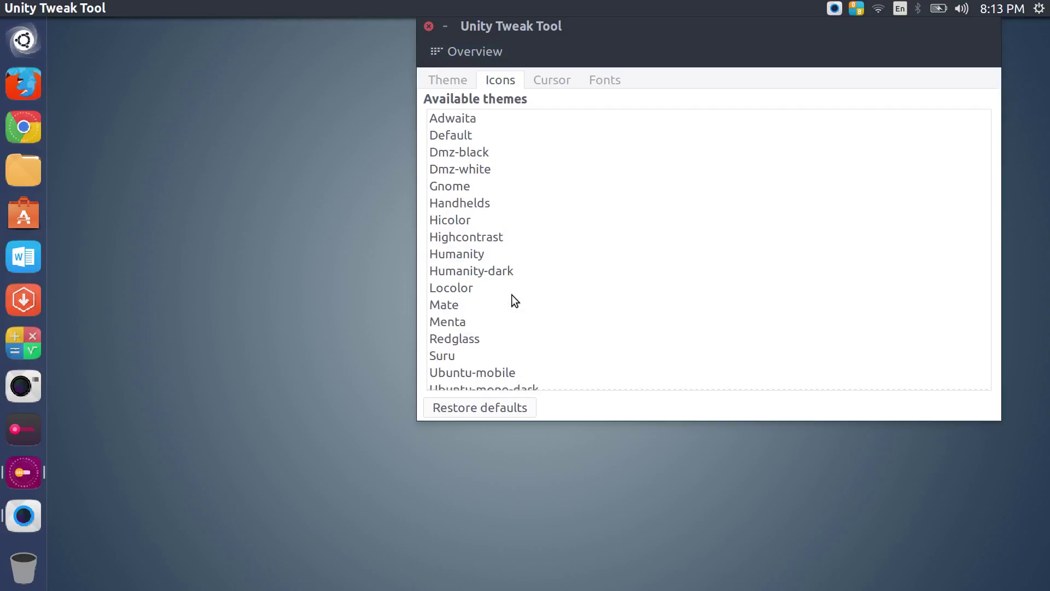
{"action": "left_click", "coordinate": [450, 80]}
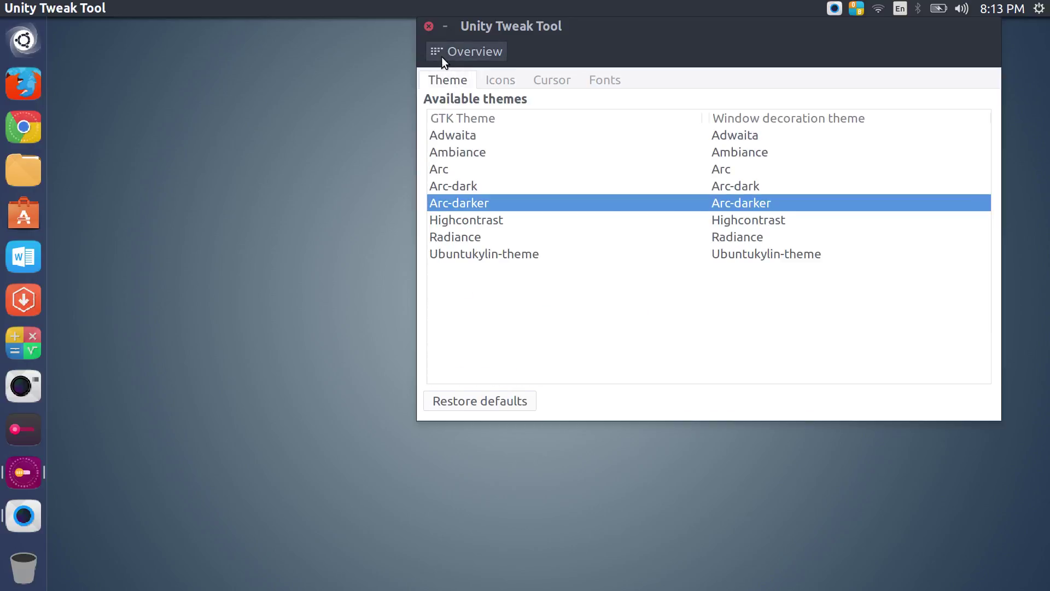
{"action": "left_click", "coordinate": [442, 58]}
{"action": "left_click", "coordinate": [617, 288]}
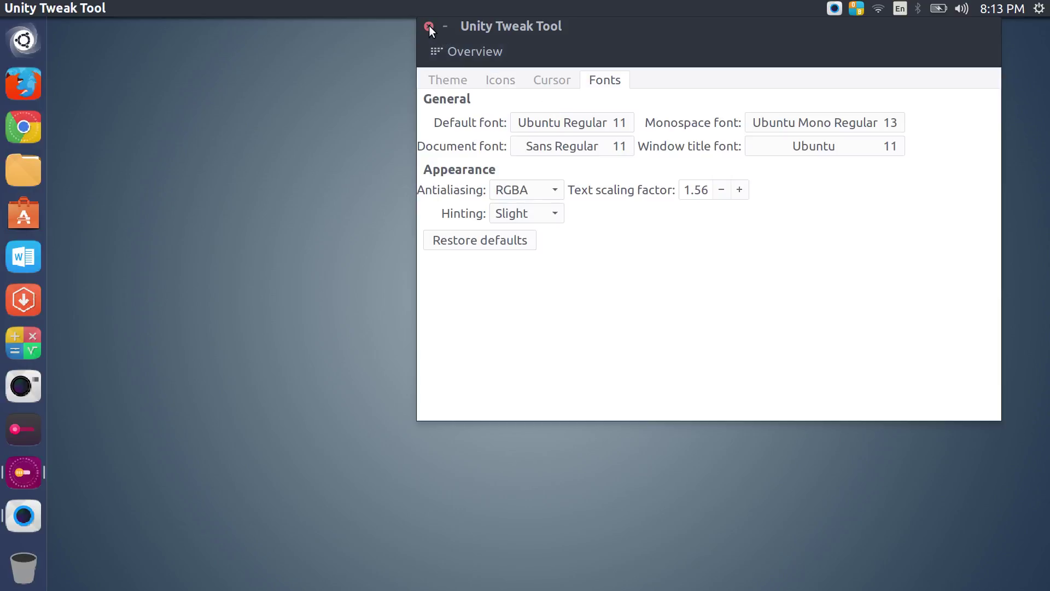
{"action": "left_click", "coordinate": [456, 50]}
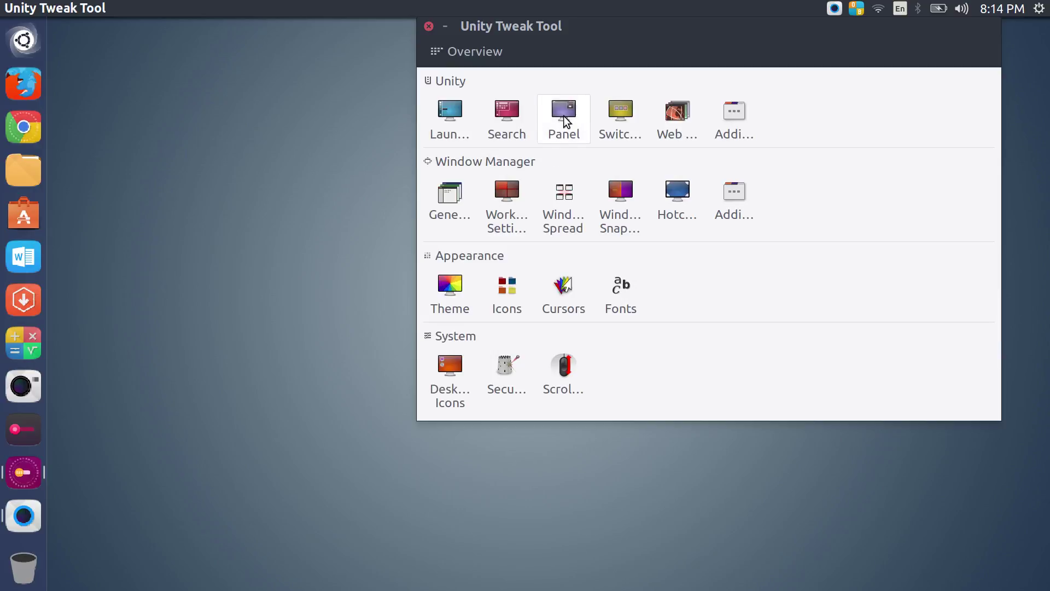
Step: Increase the icon size to 56 in the Unity launcher settings
{"action": "left_click", "coordinate": [448, 111]}
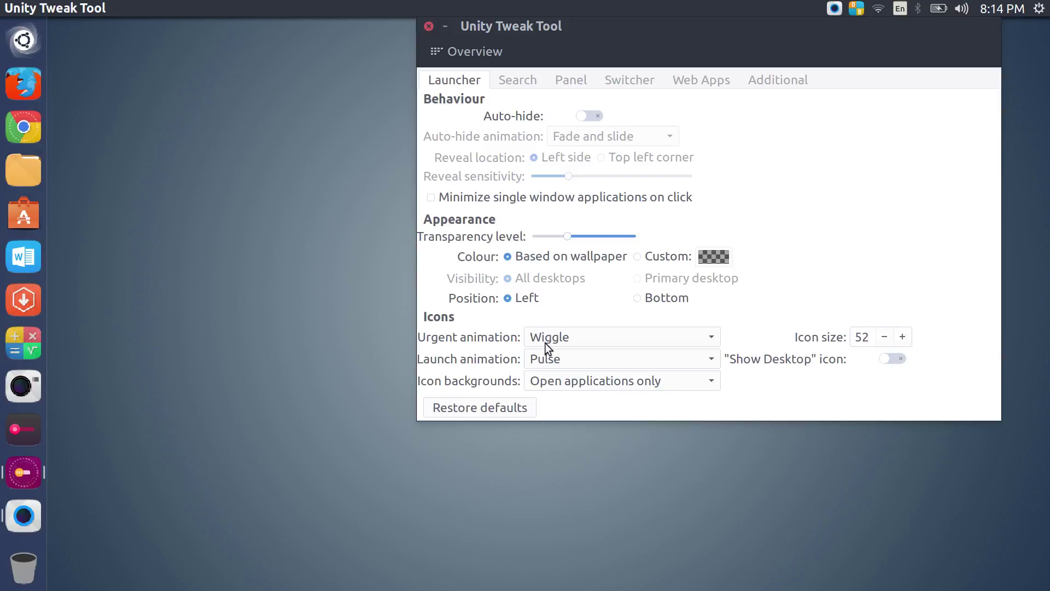
{"action": "left_click", "coordinate": [903, 339]}
{"action": "left_click", "coordinate": [904, 339]}
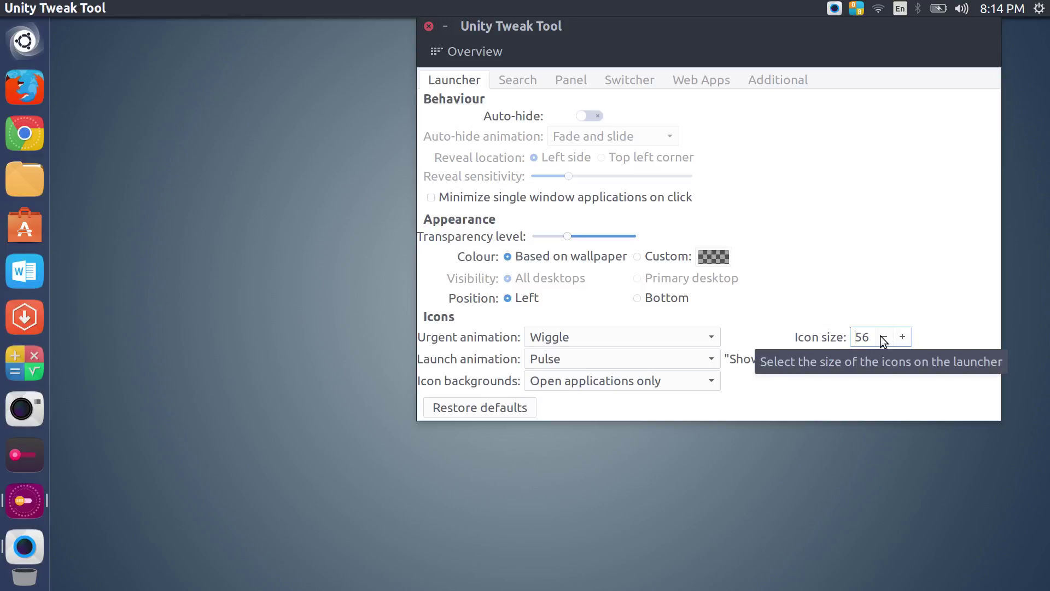
Step: Reduce the launcher icon size to 38
{"action": "left_click", "coordinate": [882, 338]}
{"action": "left_click", "coordinate": [882, 337]}
{"action": "left_click", "coordinate": [881, 338]}
{"action": "left_click", "coordinate": [882, 337]}
{"action": "left_click", "coordinate": [882, 338]}
{"action": "left_click", "coordinate": [882, 337]}
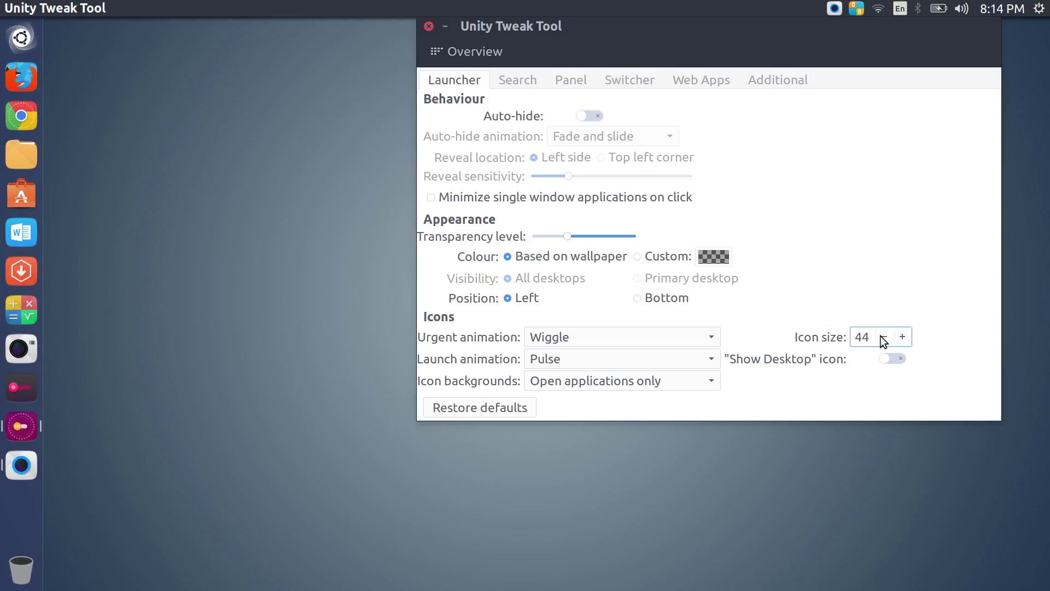
{"action": "left_click", "coordinate": [881, 338]}
{"action": "left_click", "coordinate": [882, 337]}
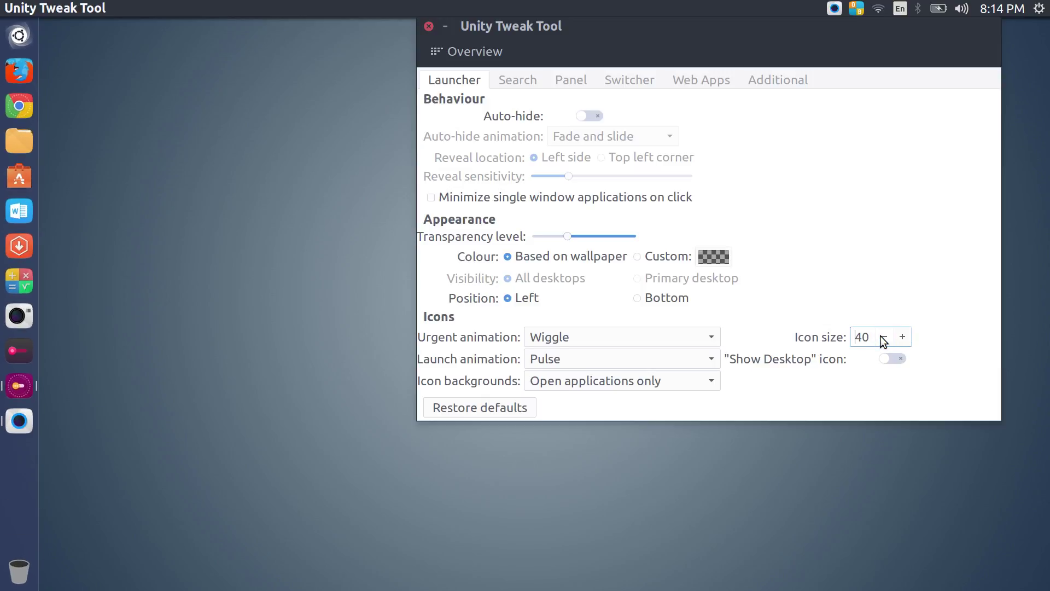
{"action": "left_click", "coordinate": [882, 337]}
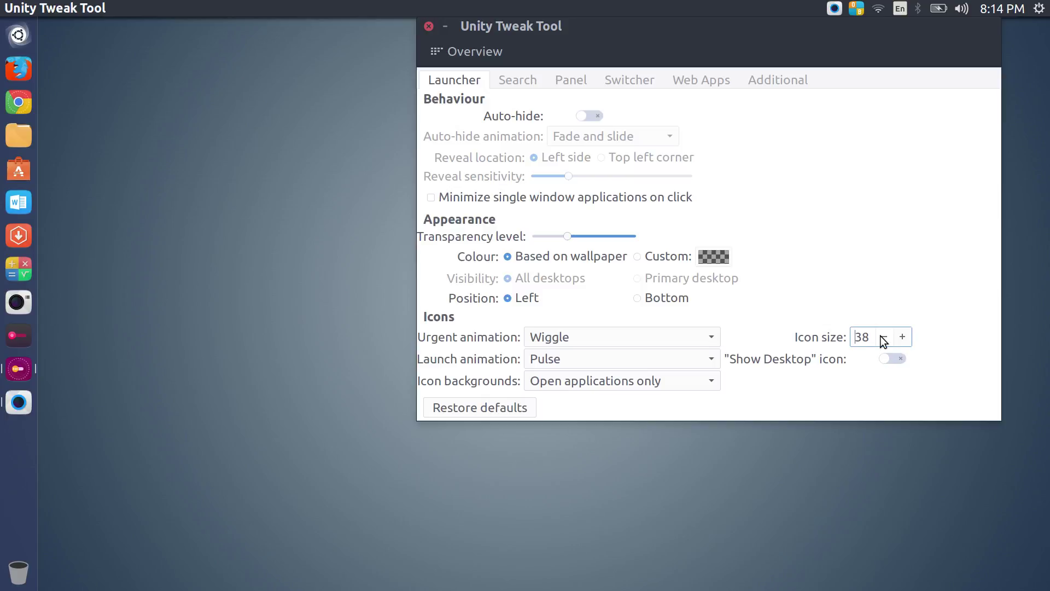
Step: Set the launcher icon size back to 52
{"action": "left_click", "coordinate": [906, 337]}
{"action": "left_click", "coordinate": [906, 337]}
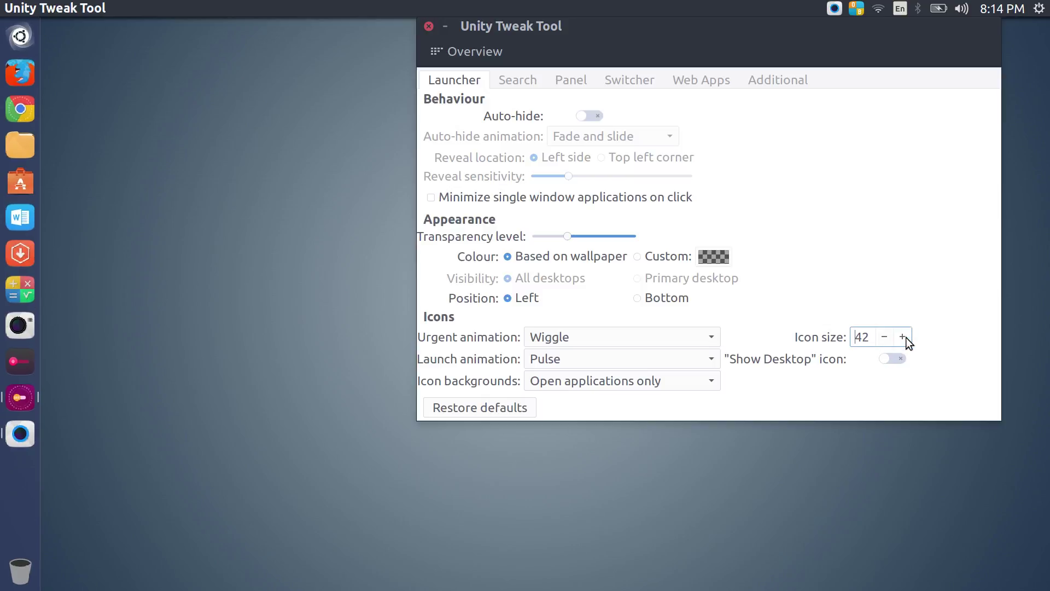
{"action": "left_click", "coordinate": [902, 337]}
{"action": "left_click", "coordinate": [903, 337]}
{"action": "left_click", "coordinate": [903, 337]}
{"action": "left_click", "coordinate": [903, 337]}
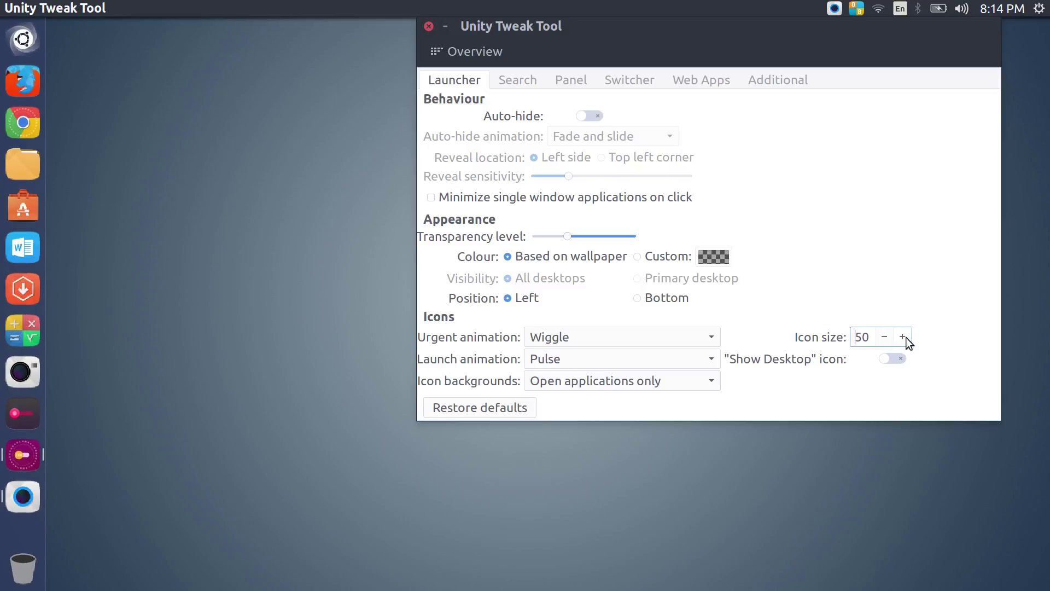
{"action": "left_click", "coordinate": [902, 337]}
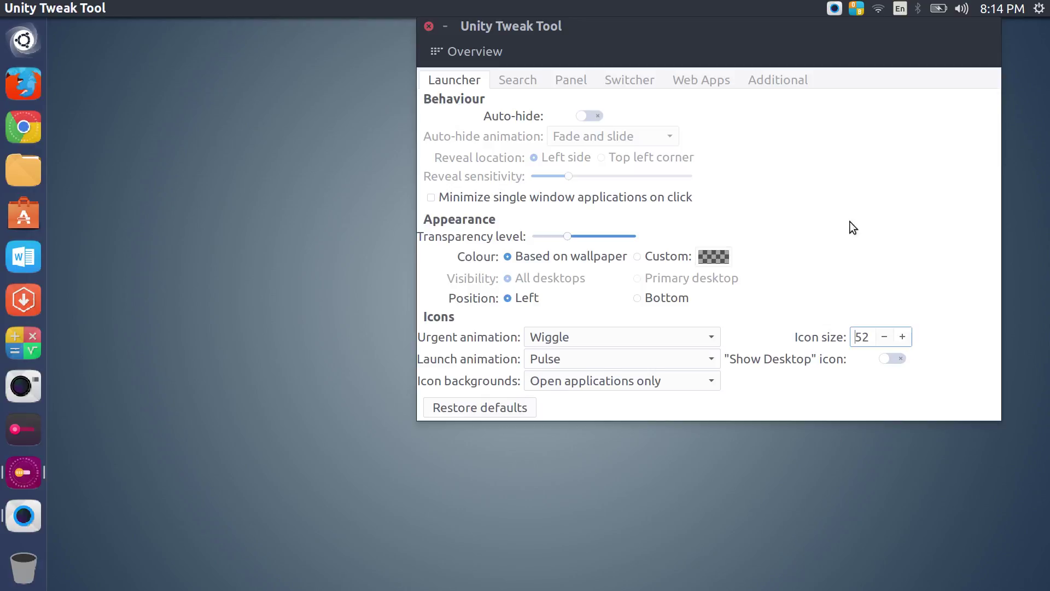
Step: Examine the Unity search, panel and switcher settings, and close Unity Tweak Tool
{"action": "left_click", "coordinate": [517, 80]}
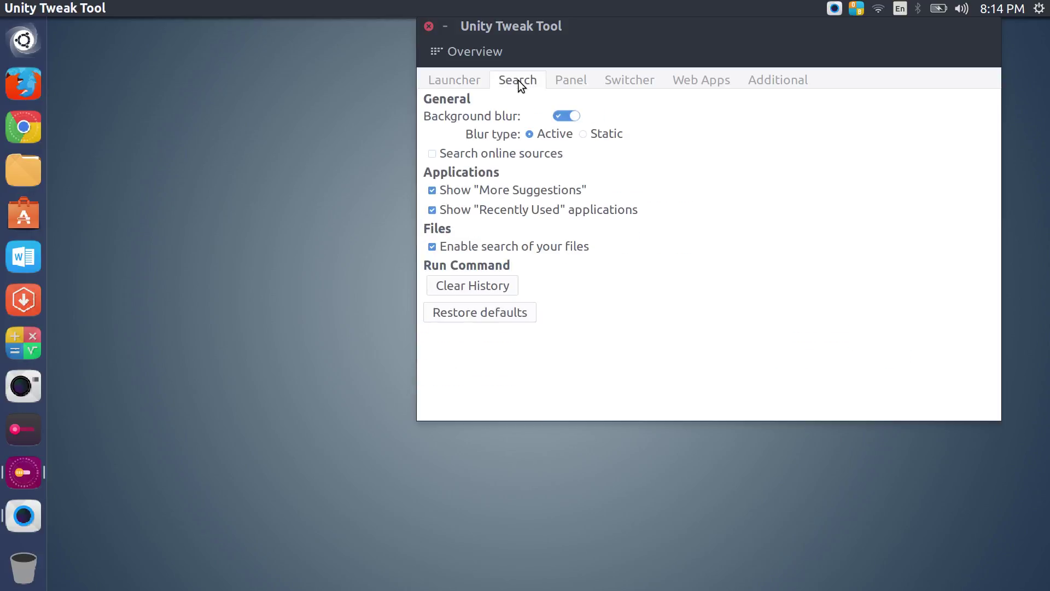
{"action": "left_click", "coordinate": [561, 82]}
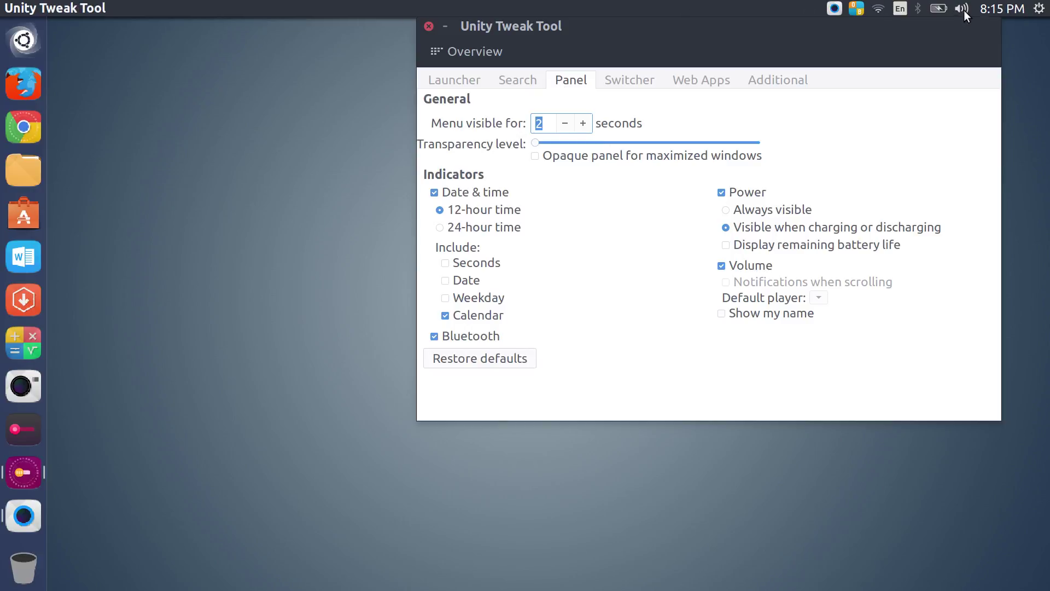
{"action": "left_click", "coordinate": [438, 53]}
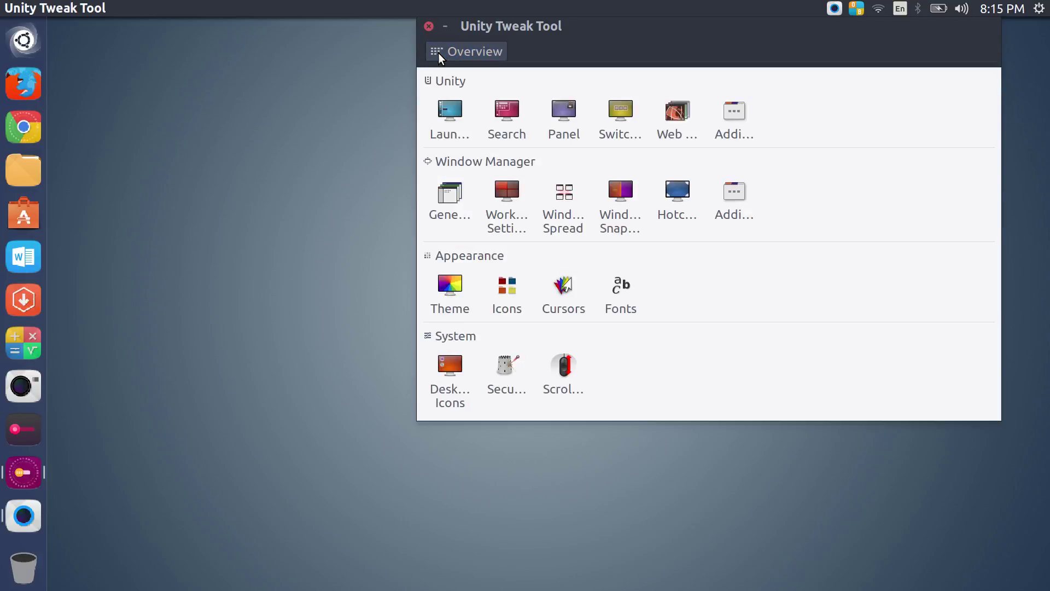
{"action": "left_click", "coordinate": [625, 122]}
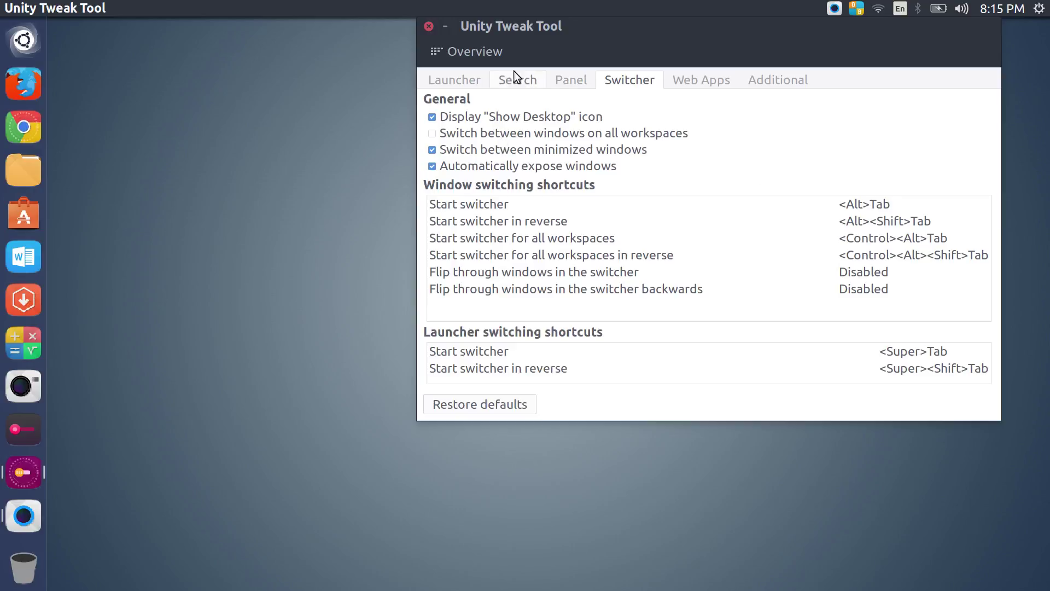
{"action": "left_click", "coordinate": [462, 84]}
{"action": "left_click", "coordinate": [444, 54]}
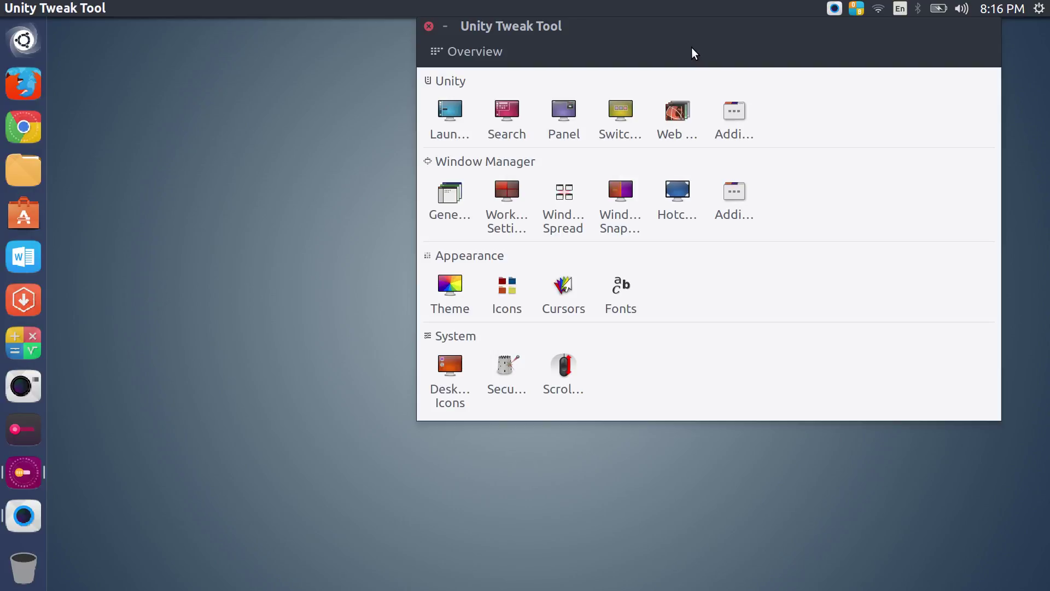
{"action": "left_click", "coordinate": [428, 27]}
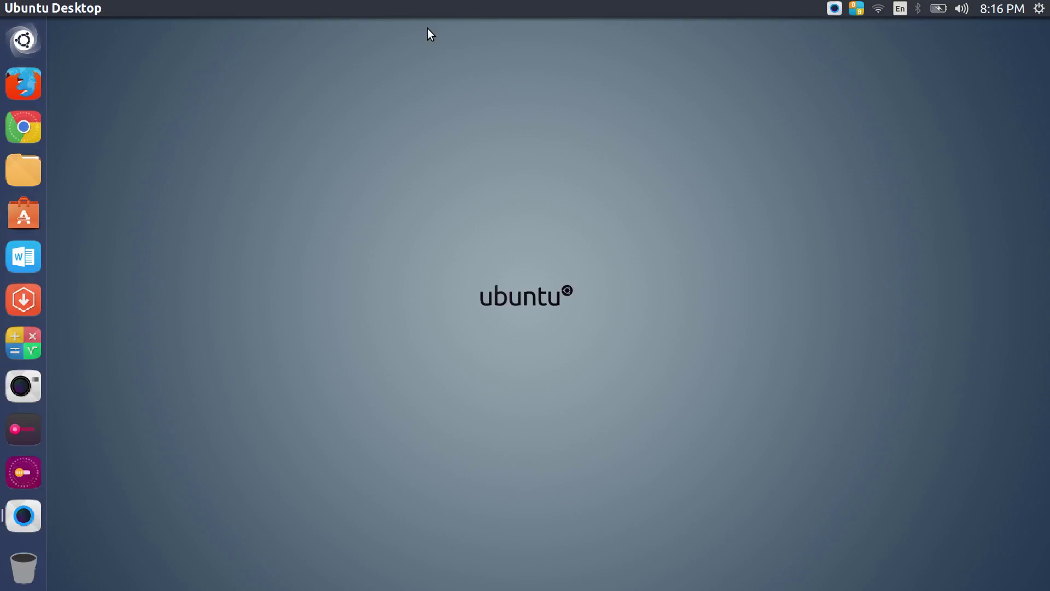
Step: Show the Onboard on-screen keyboard
{"action": "left_click", "coordinate": [857, 11]}
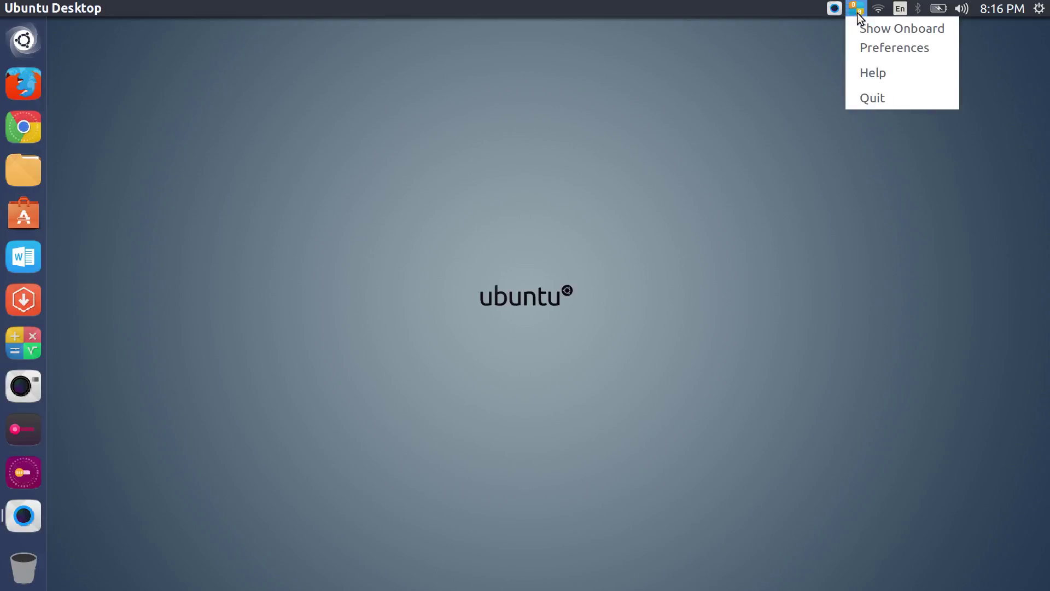
{"action": "left_click", "coordinate": [857, 13]}
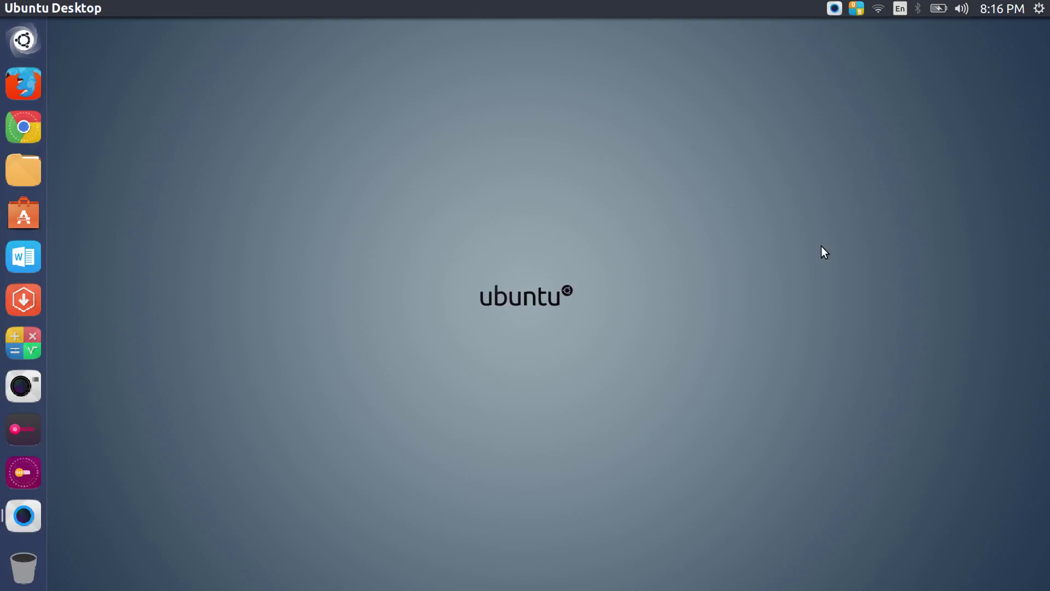
{"action": "left_click", "coordinate": [862, 11]}
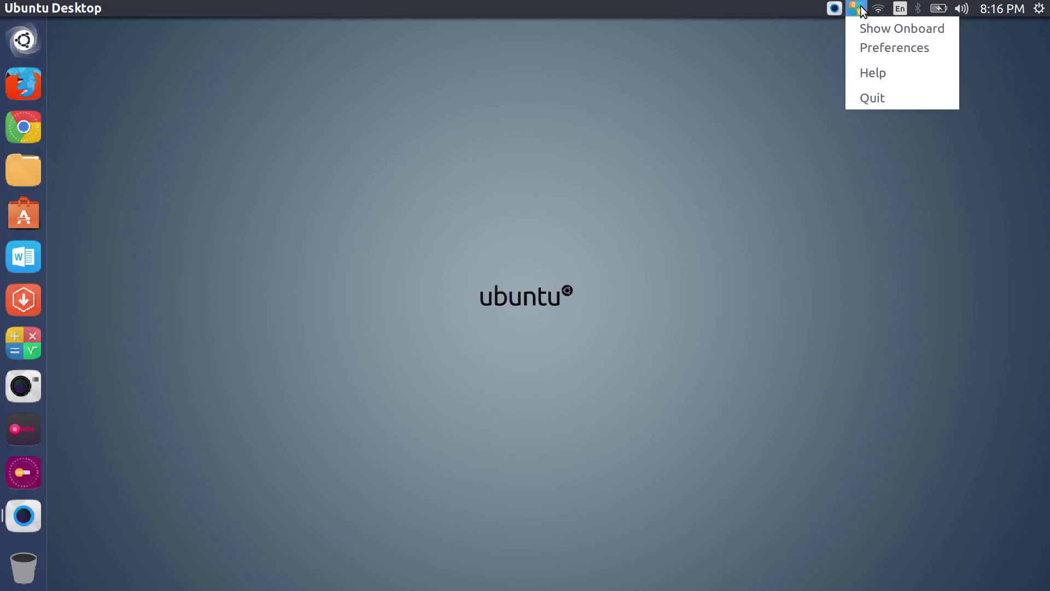
{"action": "left_click", "coordinate": [911, 26]}
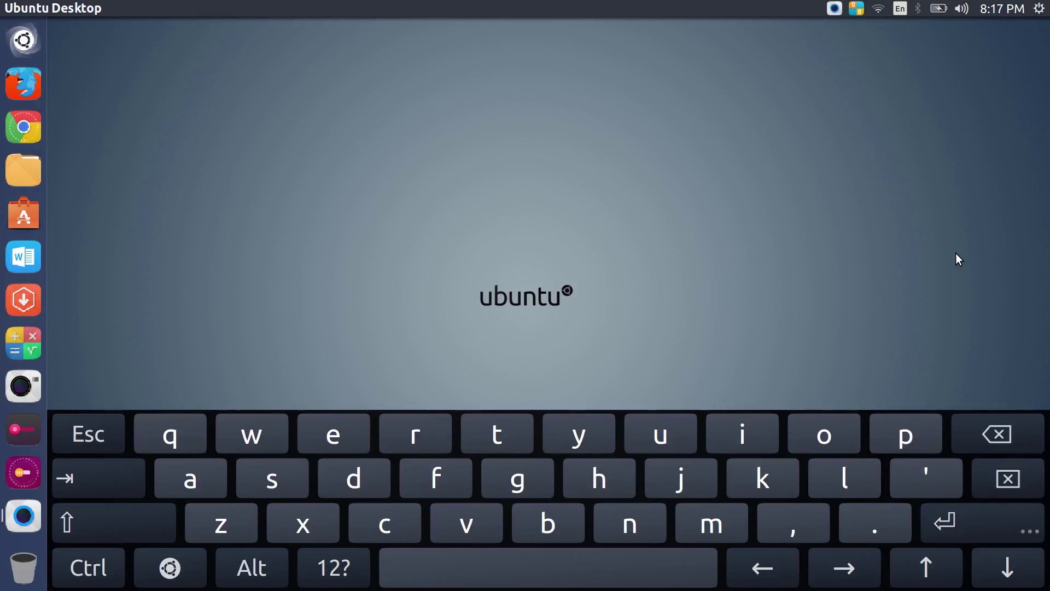
Step: Shrink the on-screen keyboard's height to about one sixth of the screen
{"action": "left_click", "coordinate": [1030, 534]}
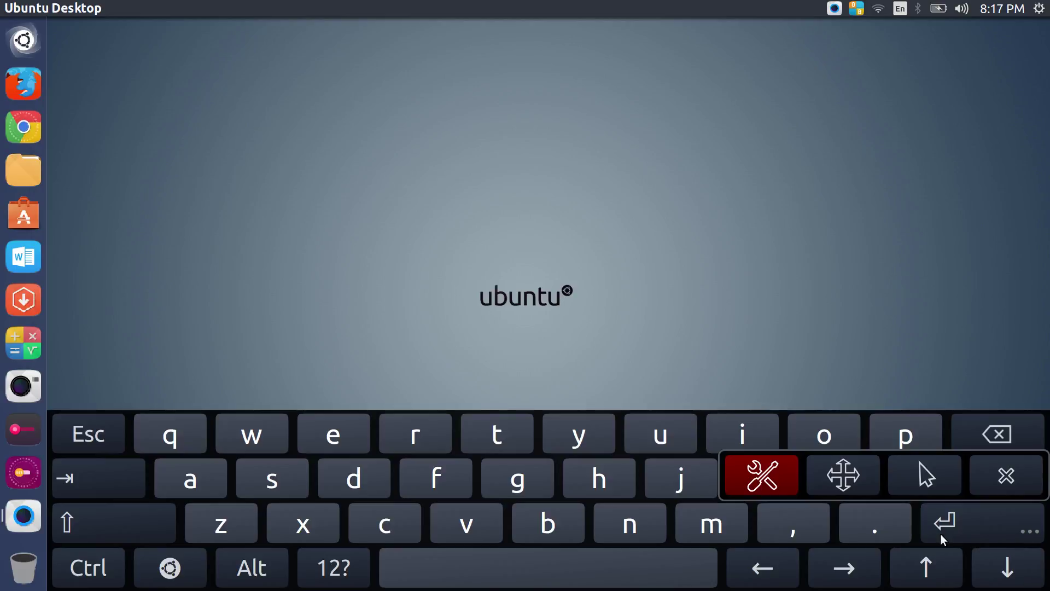
{"action": "left_click", "coordinate": [842, 476]}
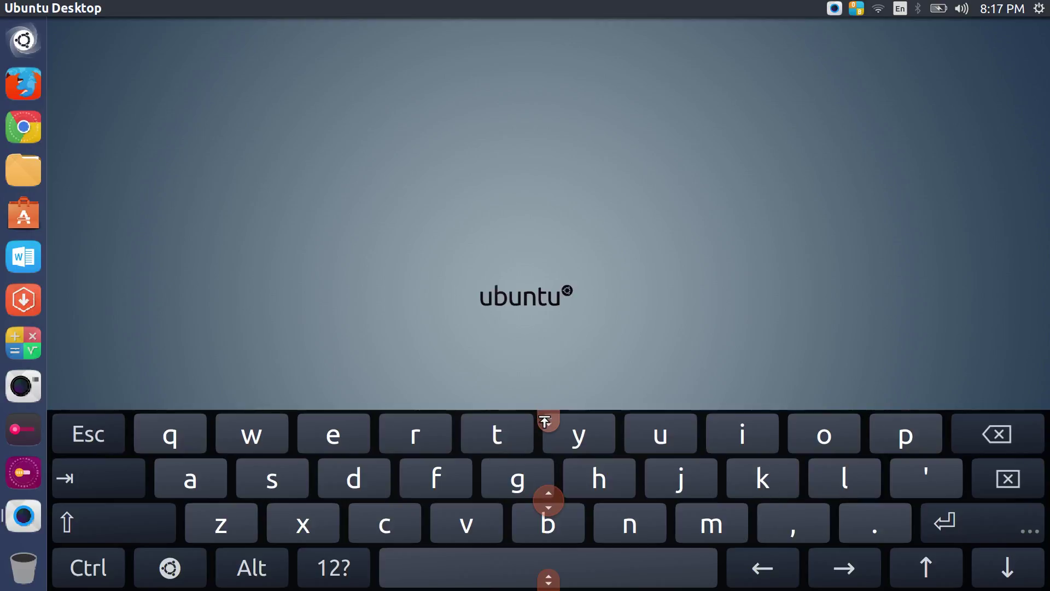
{"action": "left_click_drag", "start_coordinate": [545, 422], "coordinate": [549, 502]}
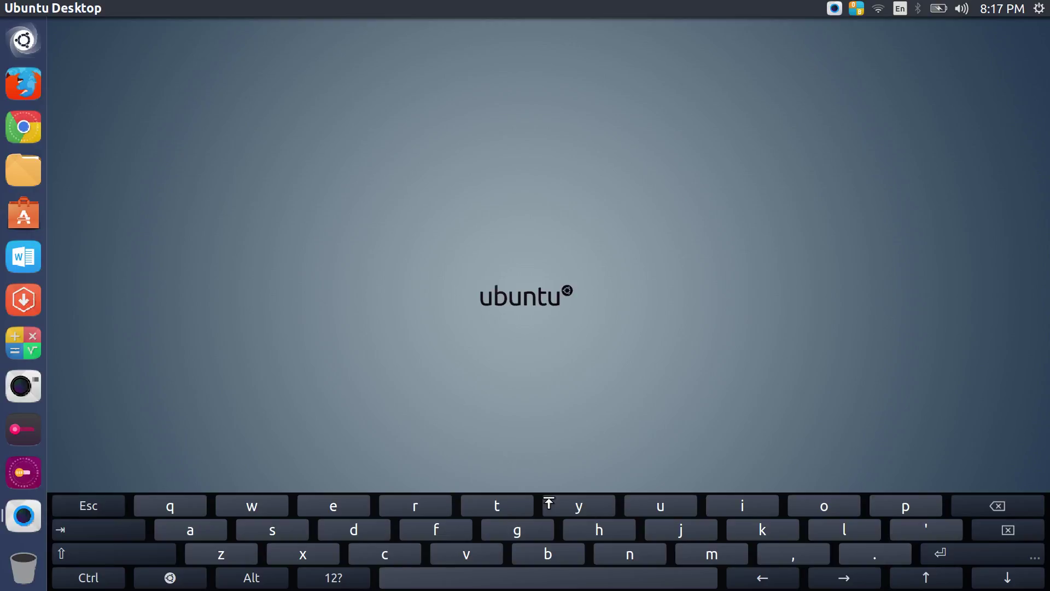
Step: Enlarge the on-screen keyboard's height to about one third of the screen
{"action": "left_click_drag", "start_coordinate": [548, 502], "coordinate": [576, 398]}
{"action": "left_click_drag", "start_coordinate": [1033, 562], "coordinate": [1033, 562]}
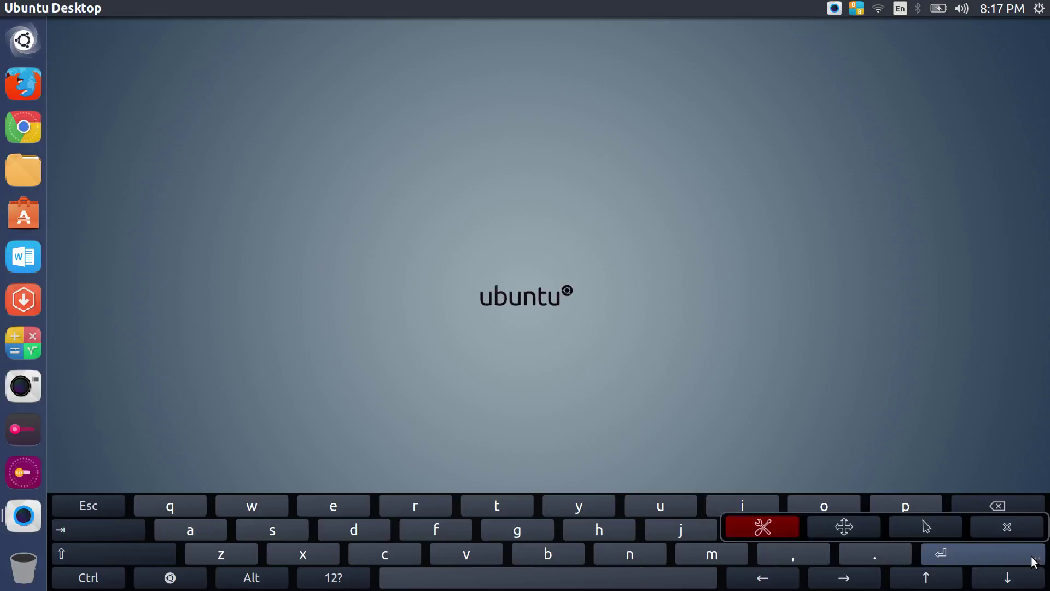
{"action": "left_click", "coordinate": [845, 534]}
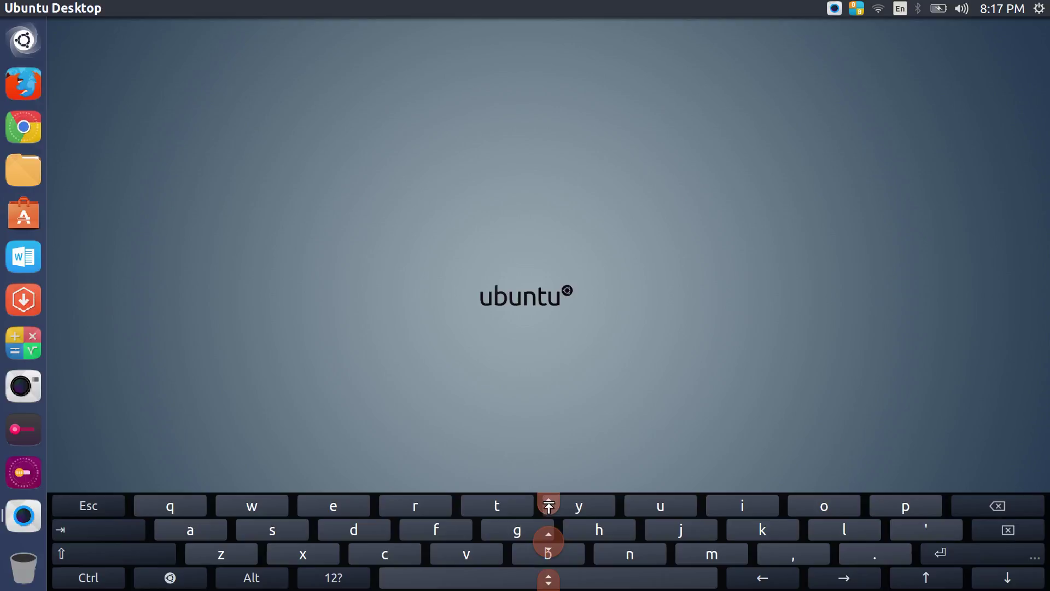
{"action": "left_click_drag", "start_coordinate": [547, 506], "coordinate": [545, 393]}
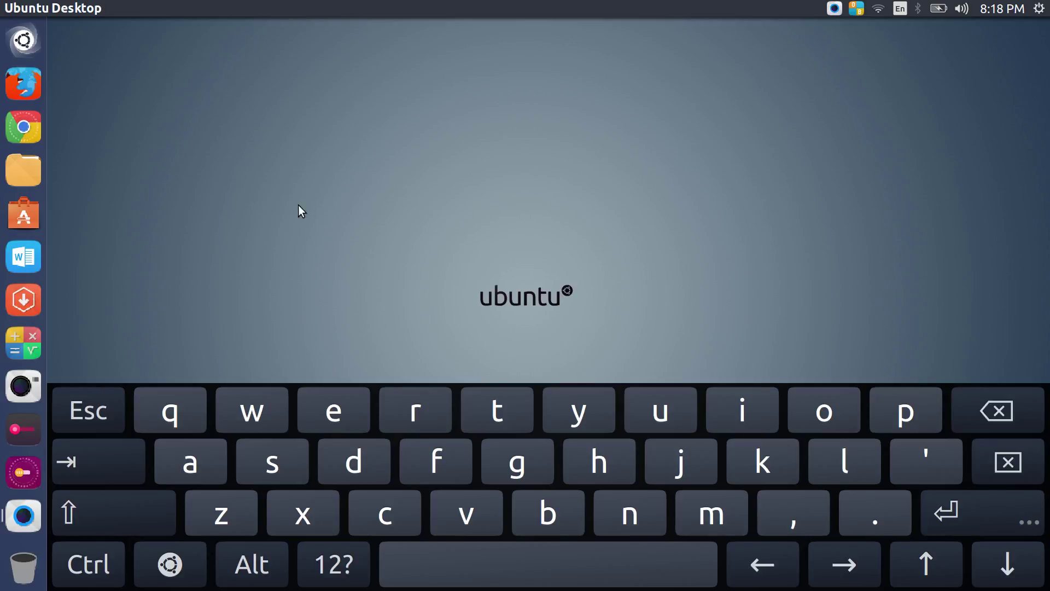
Step: Open the Home folder in the file manager and hide the Onboard keyboard
{"action": "left_click", "coordinate": [27, 181]}
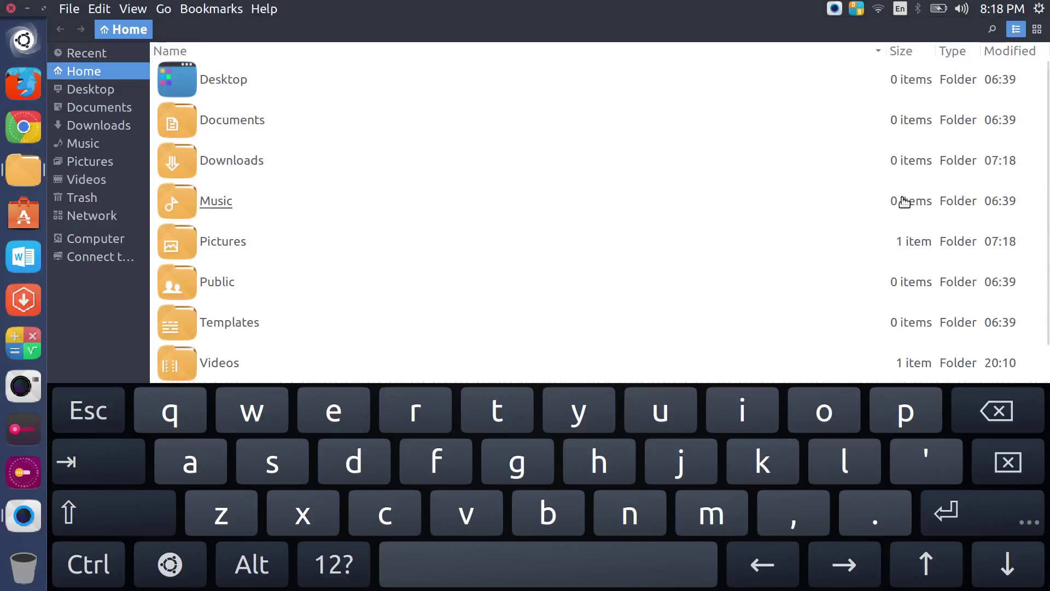
{"action": "left_click", "coordinate": [857, 12]}
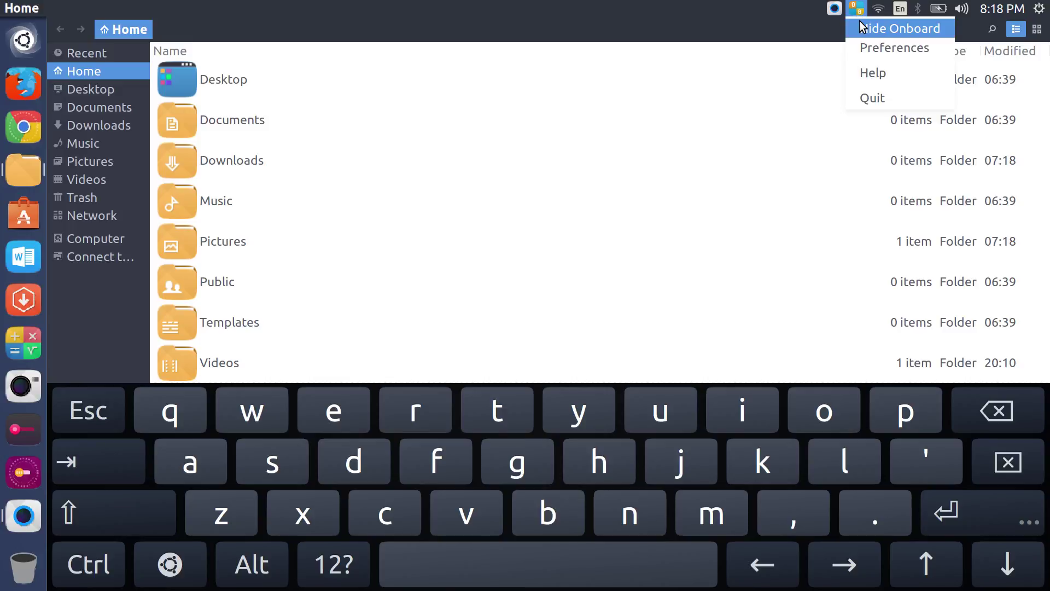
{"action": "left_click", "coordinate": [865, 30]}
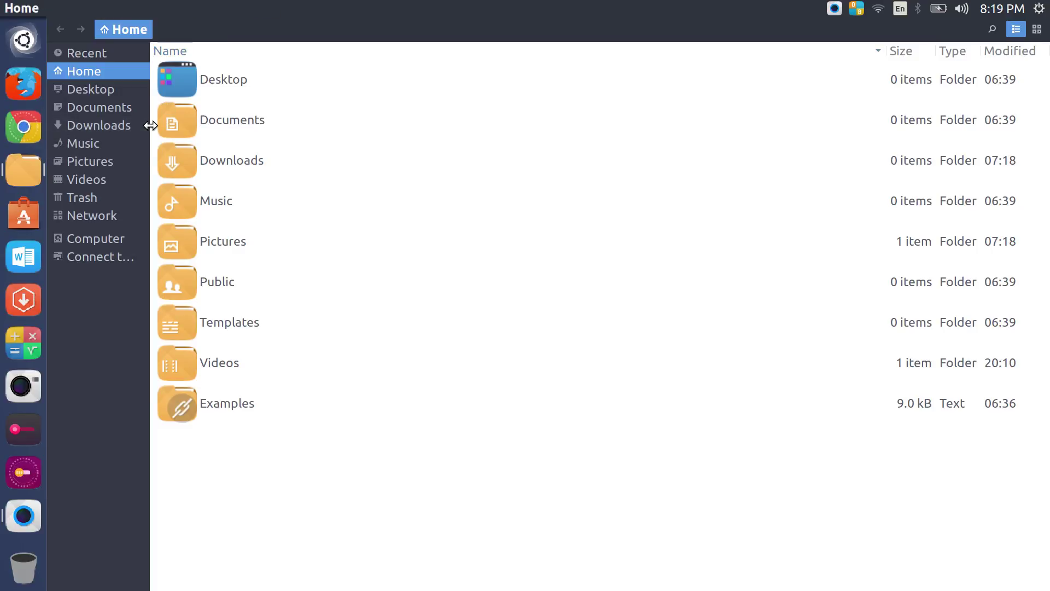
Step: Widen the file manager's sidebar enough to fit the full Connect to Server label
{"action": "left_click_drag", "start_coordinate": [151, 126], "coordinate": [222, 126]}
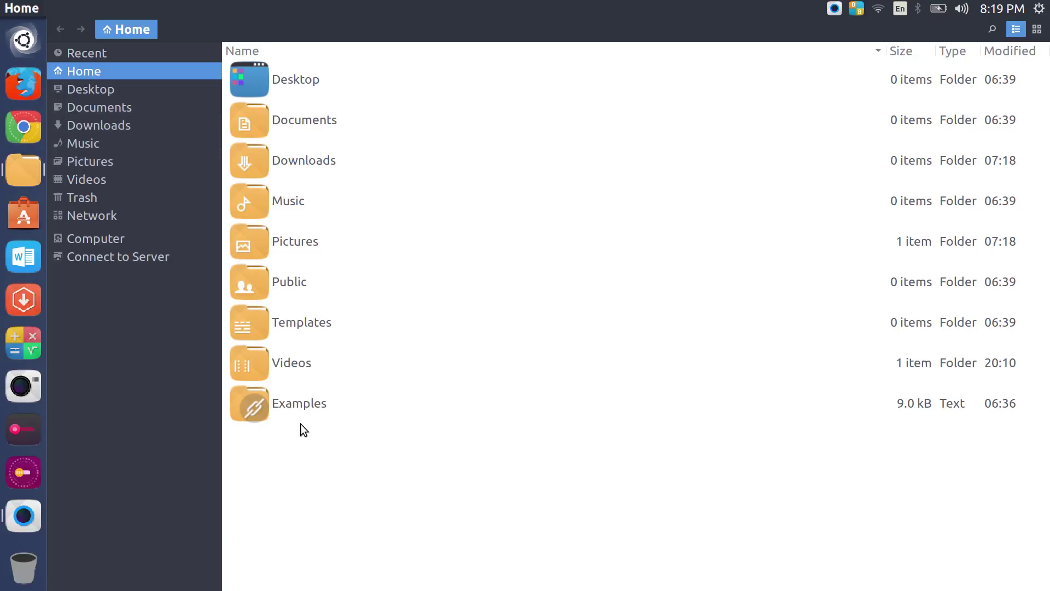
Step: Switch the Home folder to icon view and open the file manager's preferences
{"action": "left_click", "coordinate": [1036, 29]}
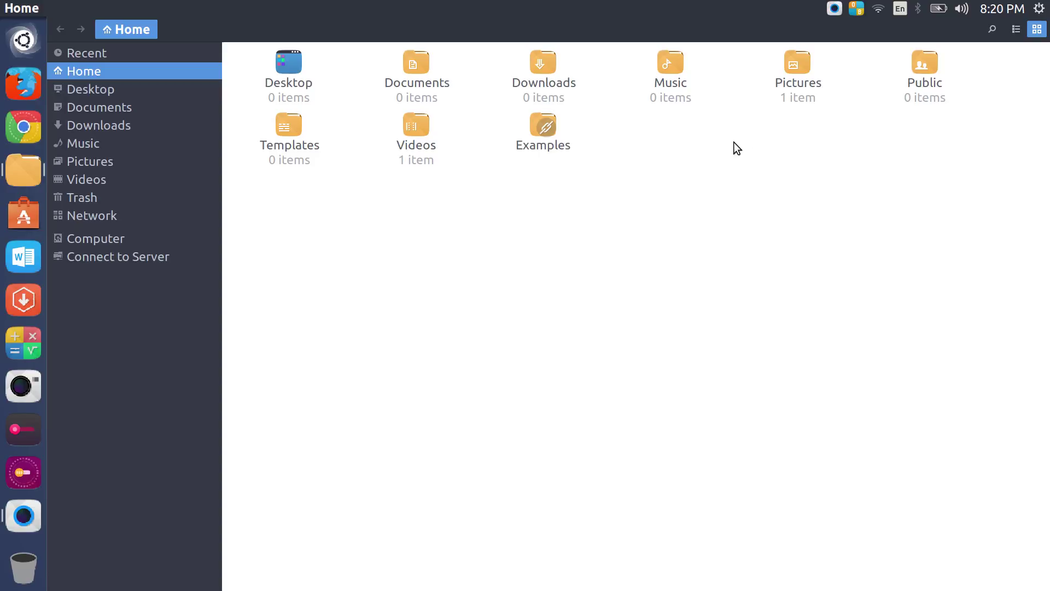
{"action": "mouse_move", "coordinate": [1, 5]}
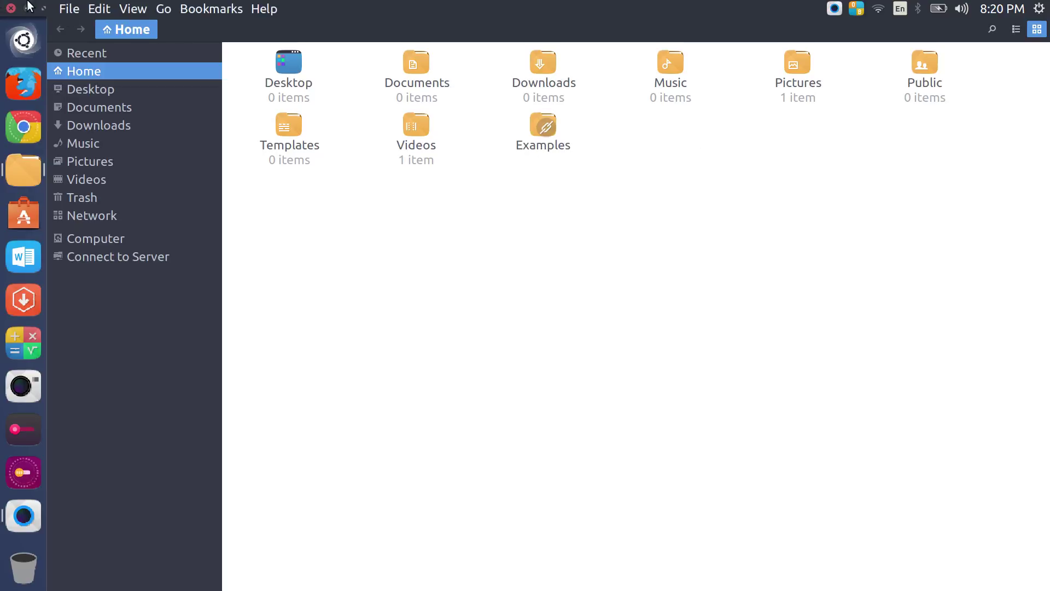
{"action": "left_click", "coordinate": [100, 10]}
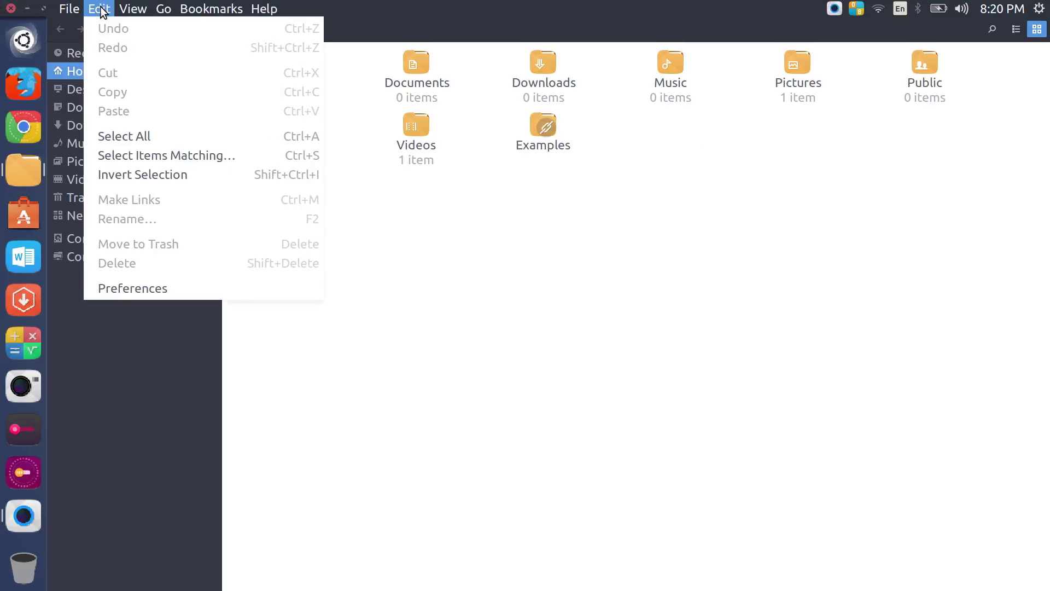
{"action": "left_click", "coordinate": [207, 290]}
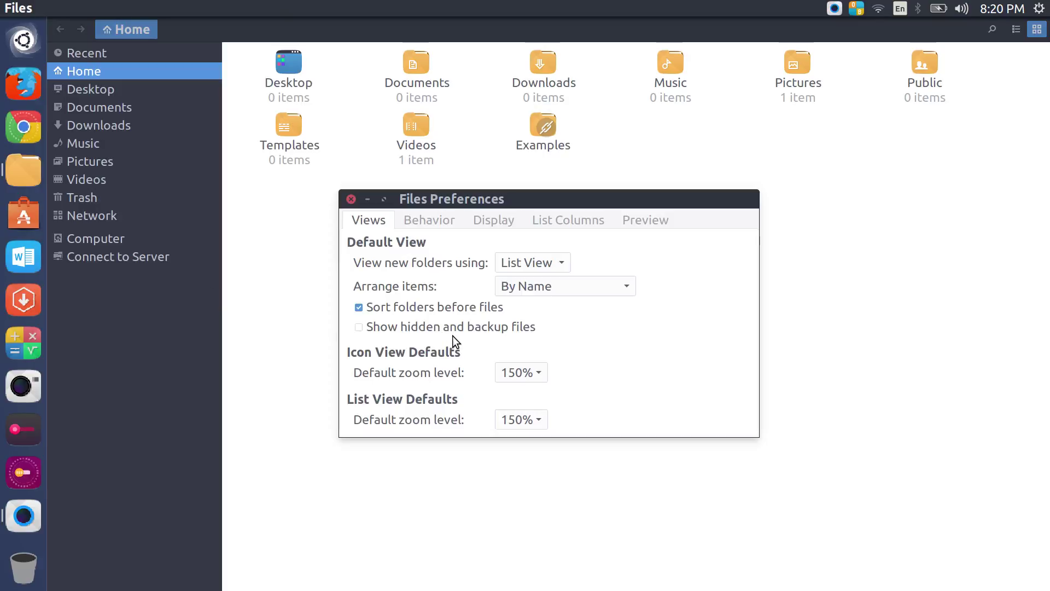
Step: Try default zoom levels of 200% and 100% for the icon view
{"action": "left_click", "coordinate": [538, 376]}
{"action": "left_click", "coordinate": [526, 392]}
{"action": "left_click", "coordinate": [540, 376]}
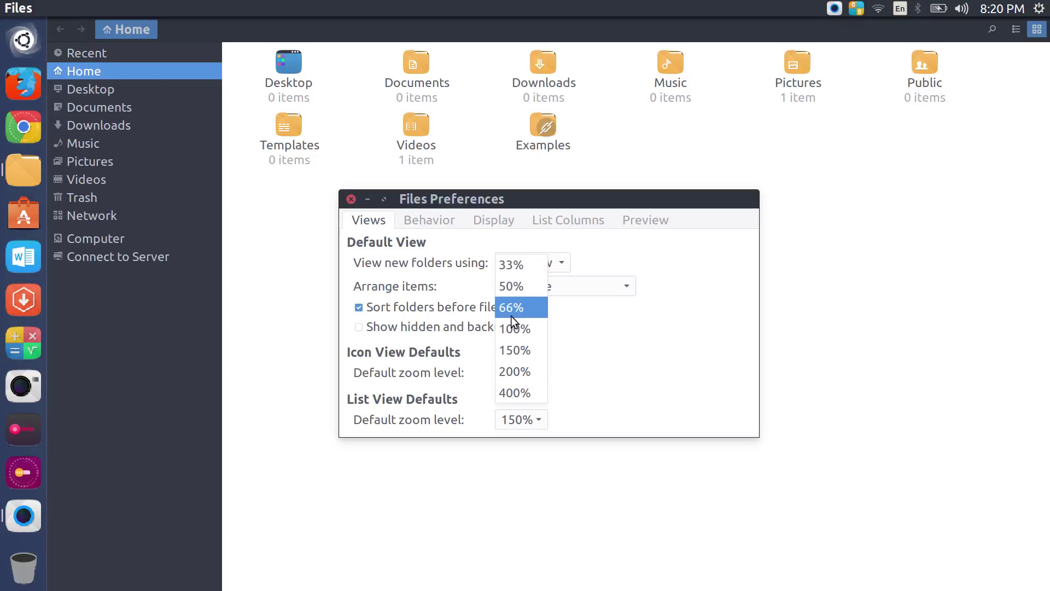
{"action": "left_click", "coordinate": [513, 329]}
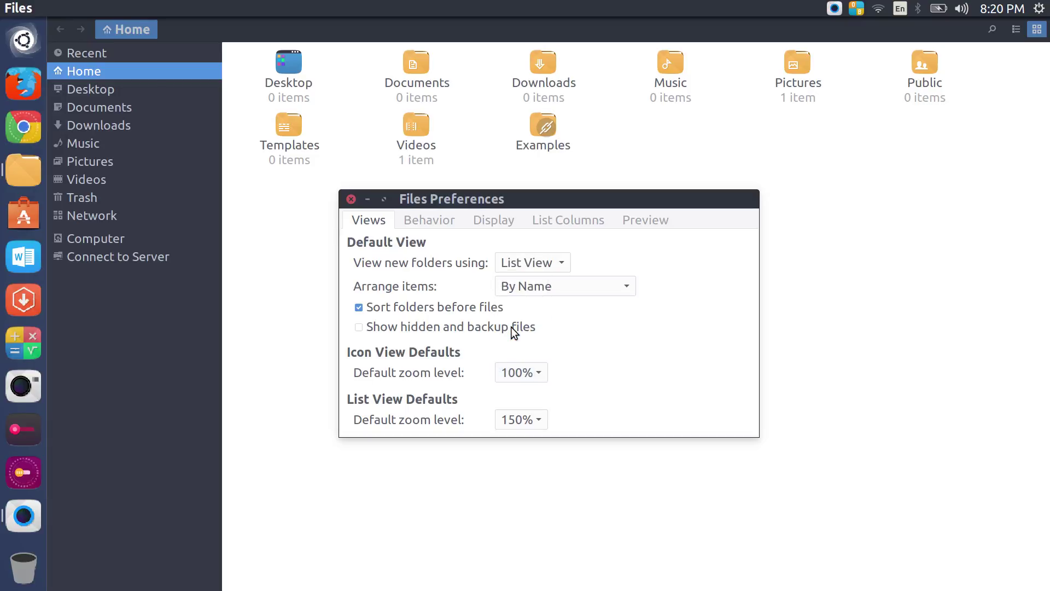
Step: Set the icon view's default zoom level to 200%, close the preferences and return the Home folder to list view
{"action": "left_click", "coordinate": [536, 372]}
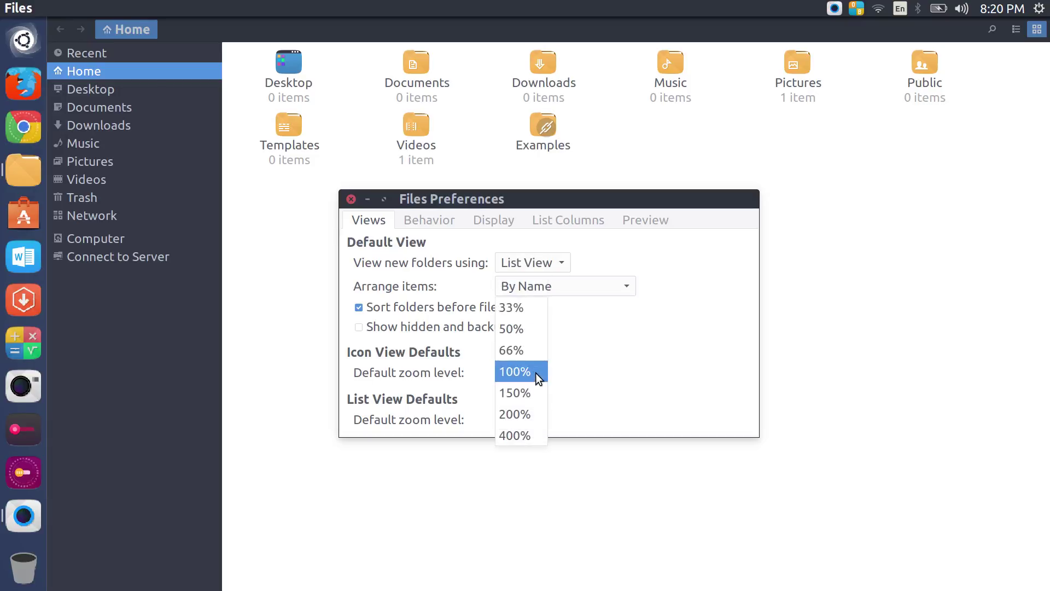
{"action": "left_click", "coordinate": [526, 407]}
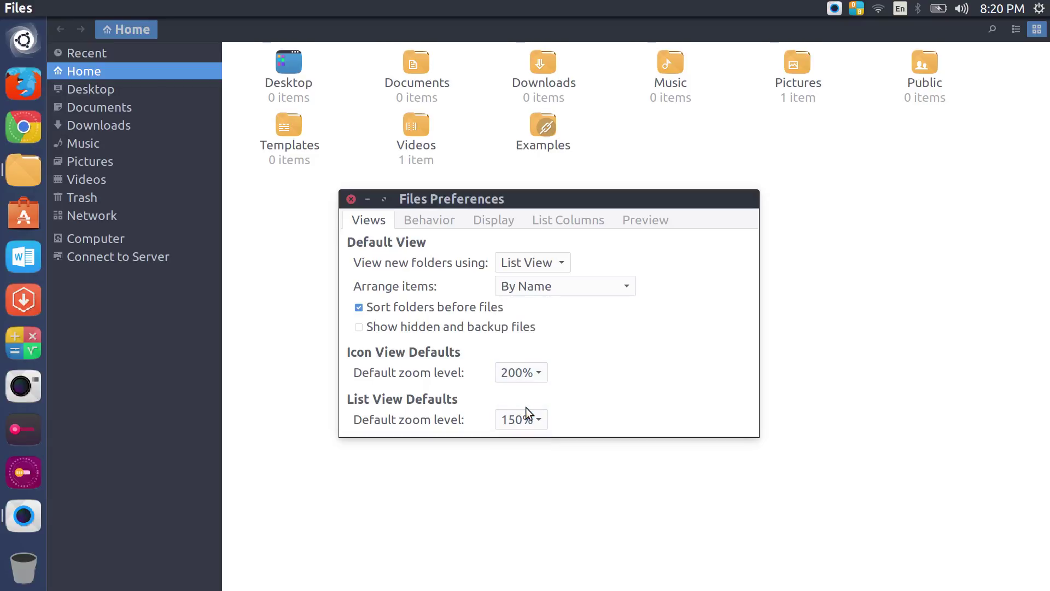
{"action": "left_click", "coordinate": [352, 199]}
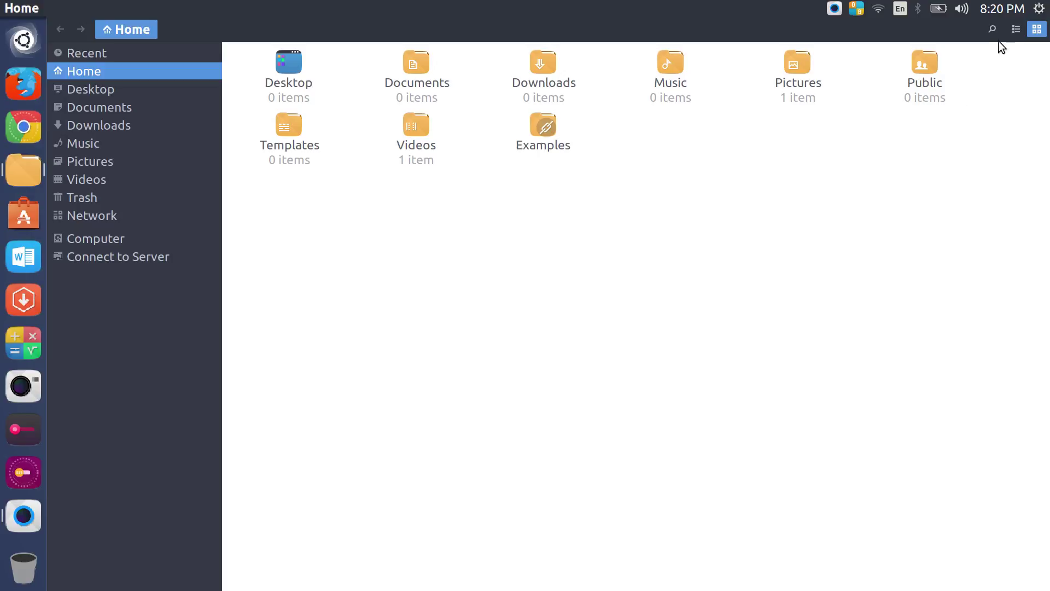
{"action": "left_click", "coordinate": [1018, 29]}
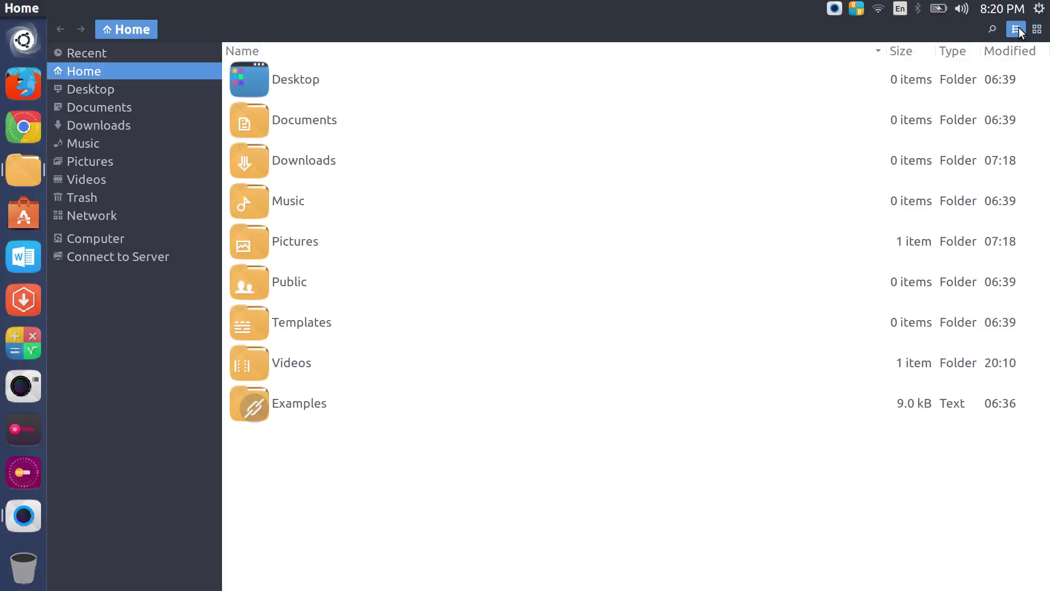
Step: Browse the Public, Music, Documents and Downloads folders in turn, going back to Home between them, and finish in Music
{"action": "double_click", "coordinate": [292, 291]}
{"action": "left_click", "coordinate": [121, 31]}
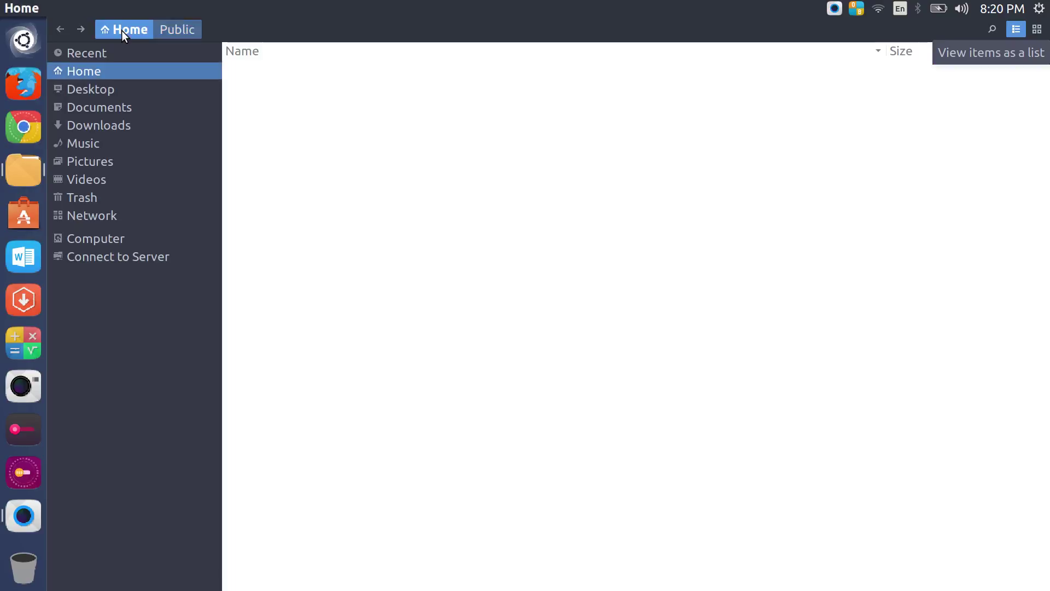
{"action": "double_click", "coordinate": [285, 202]}
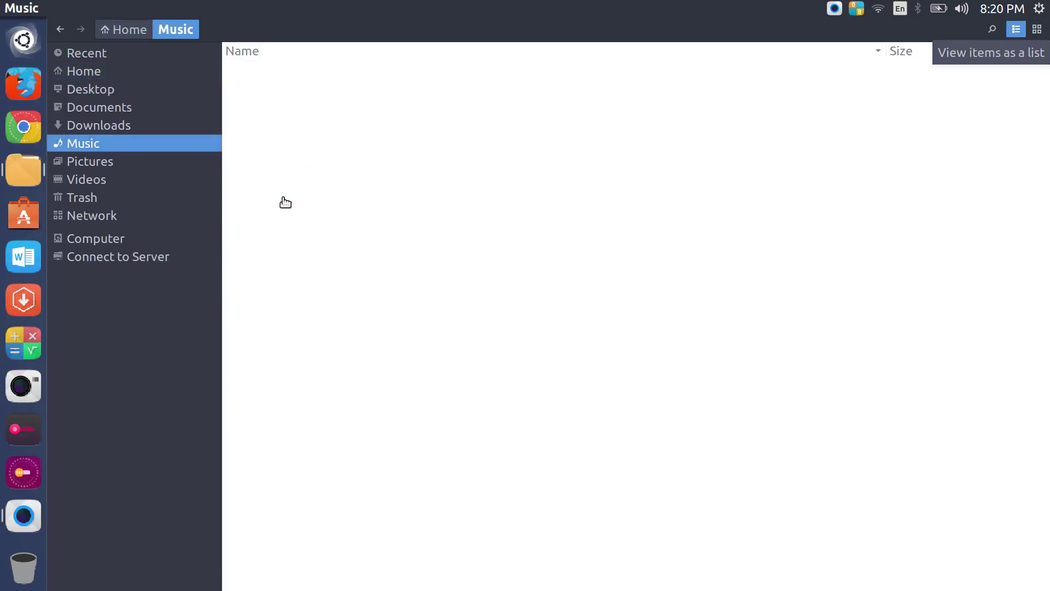
{"action": "left_click", "coordinate": [121, 31]}
{"action": "double_click", "coordinate": [304, 121]}
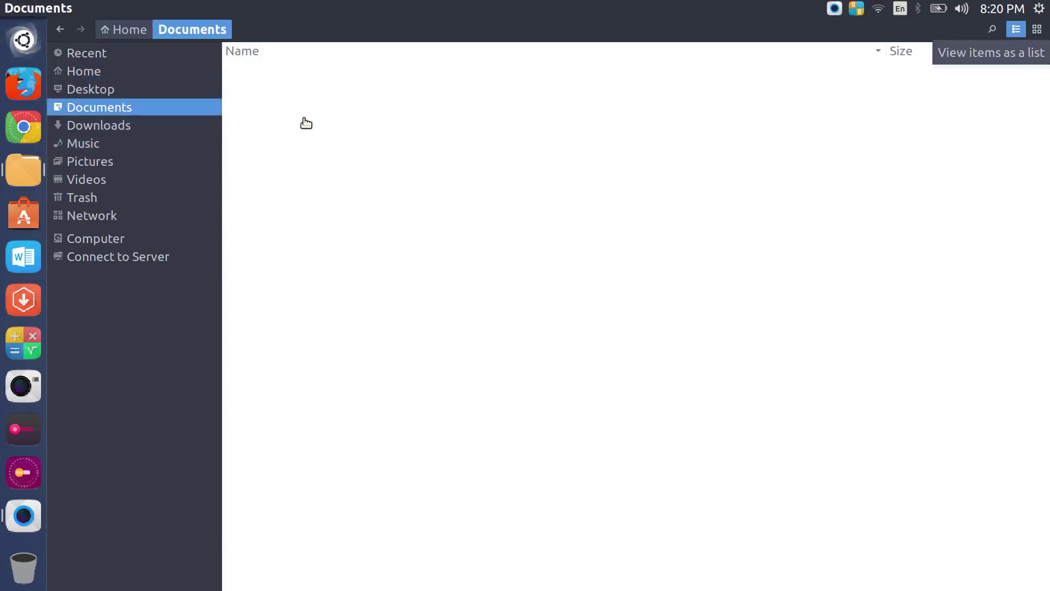
{"action": "left_click", "coordinate": [120, 31]}
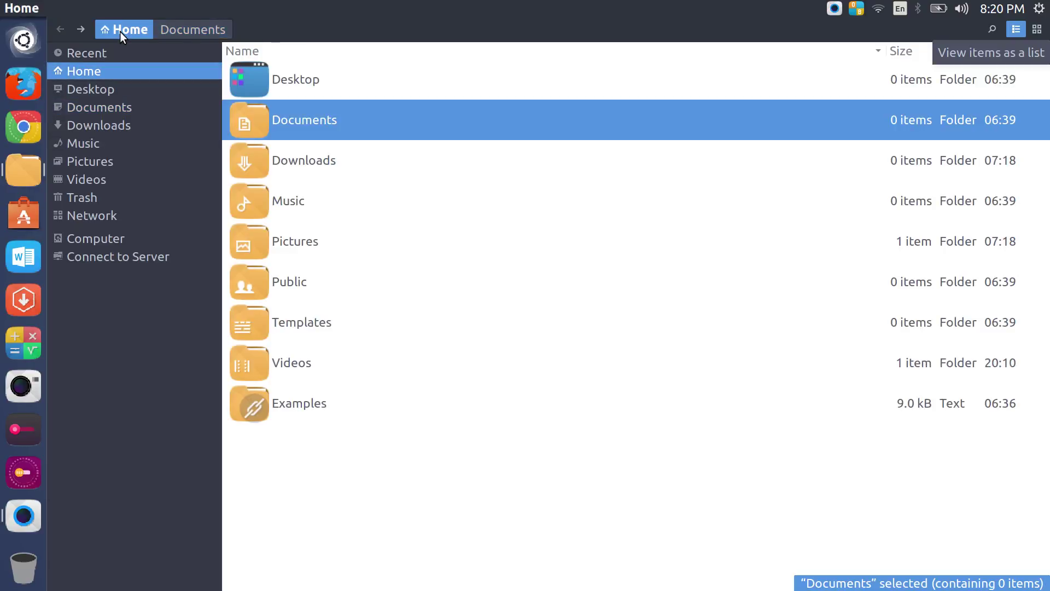
{"action": "left_click", "coordinate": [94, 126]}
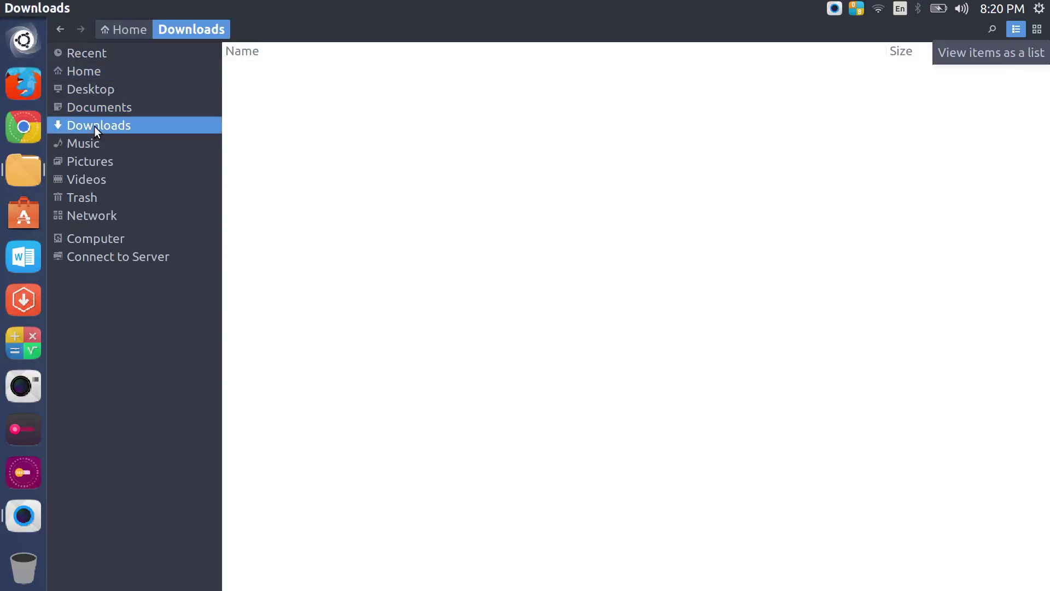
{"action": "left_click", "coordinate": [91, 77]}
{"action": "left_click", "coordinate": [276, 210]}
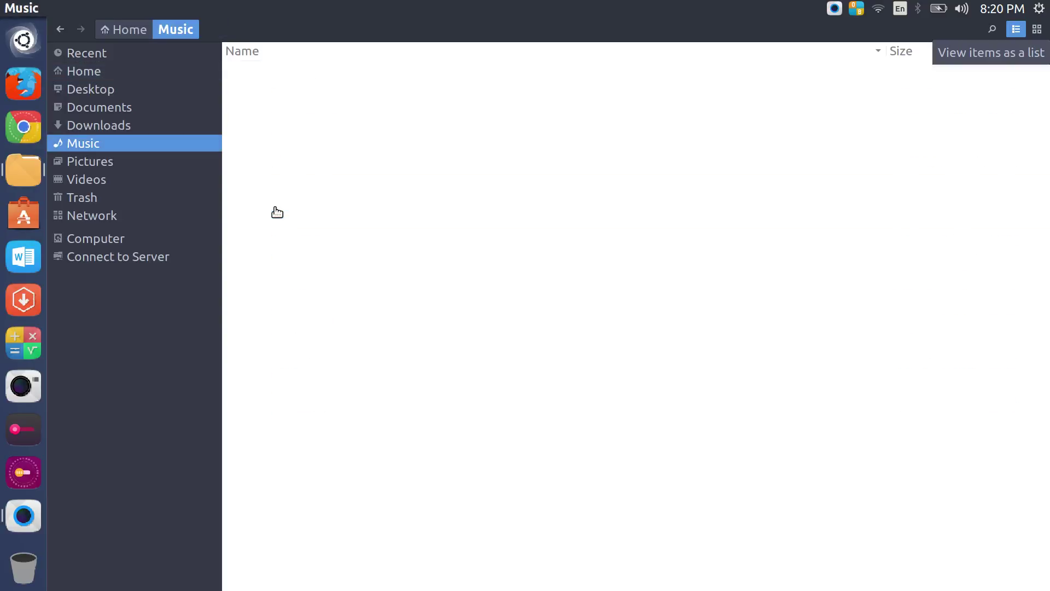
Step: Close the file manager window
{"action": "left_click", "coordinate": [69, 8]}
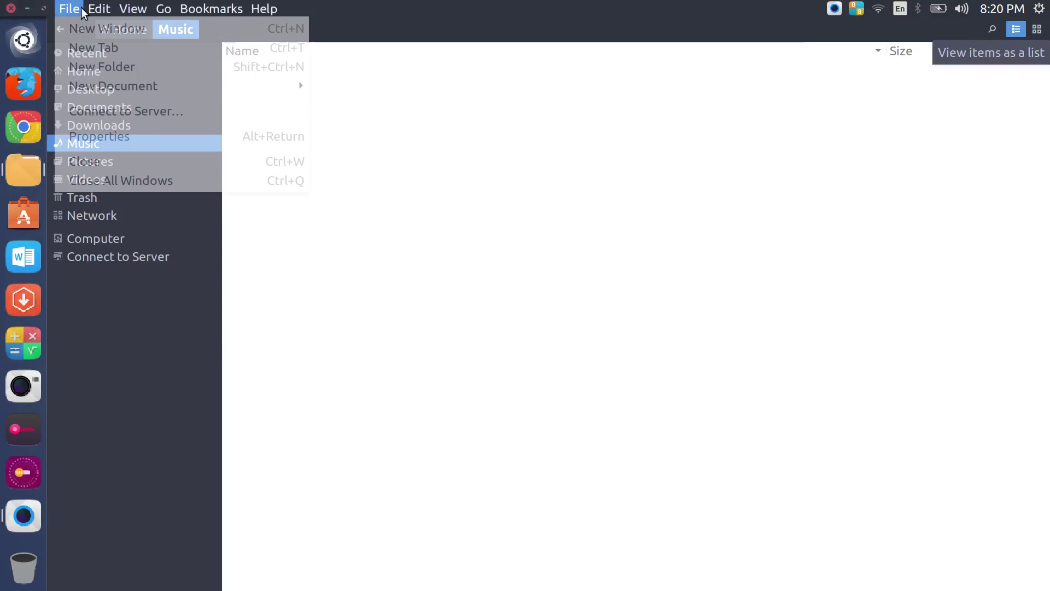
{"action": "key", "text": "Escape"}
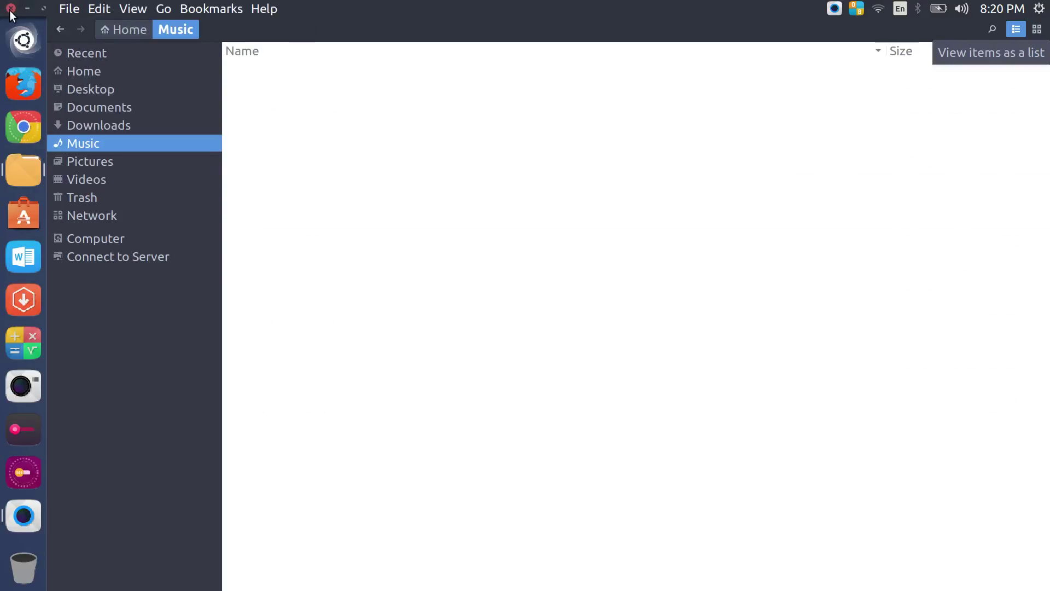
{"action": "left_click", "coordinate": [10, 8]}
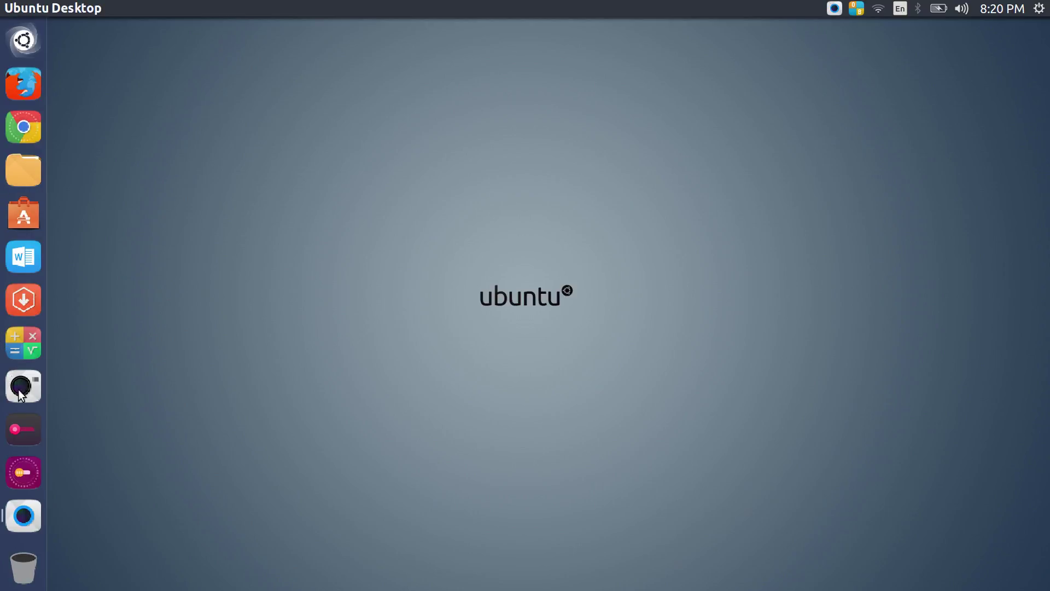
Step: Open the Displays page of System Settings and try smaller and larger scales for menu and title bars
{"action": "left_click", "coordinate": [31, 416]}
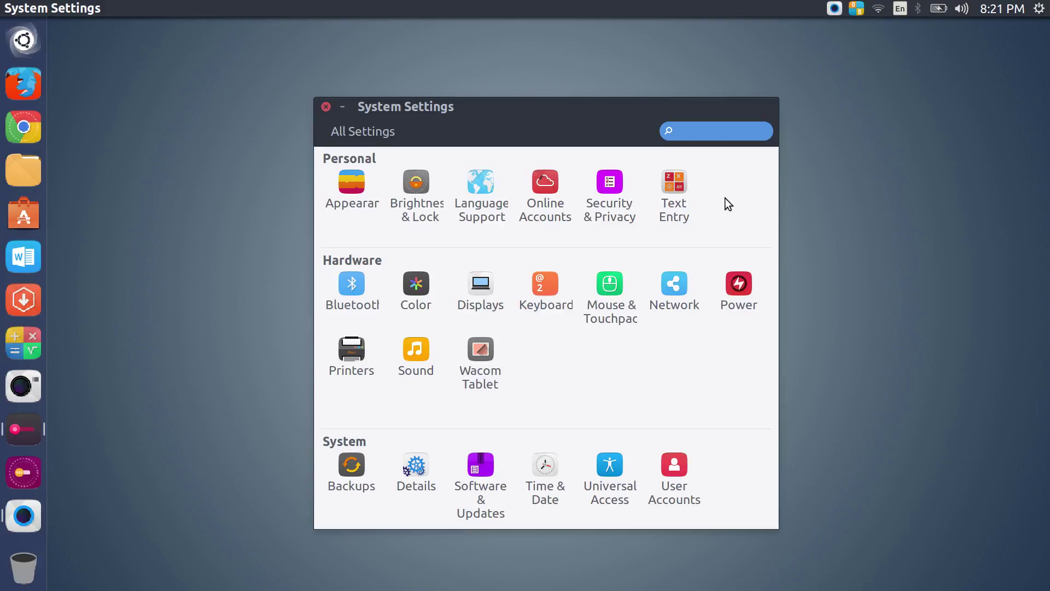
{"action": "left_click", "coordinate": [482, 287]}
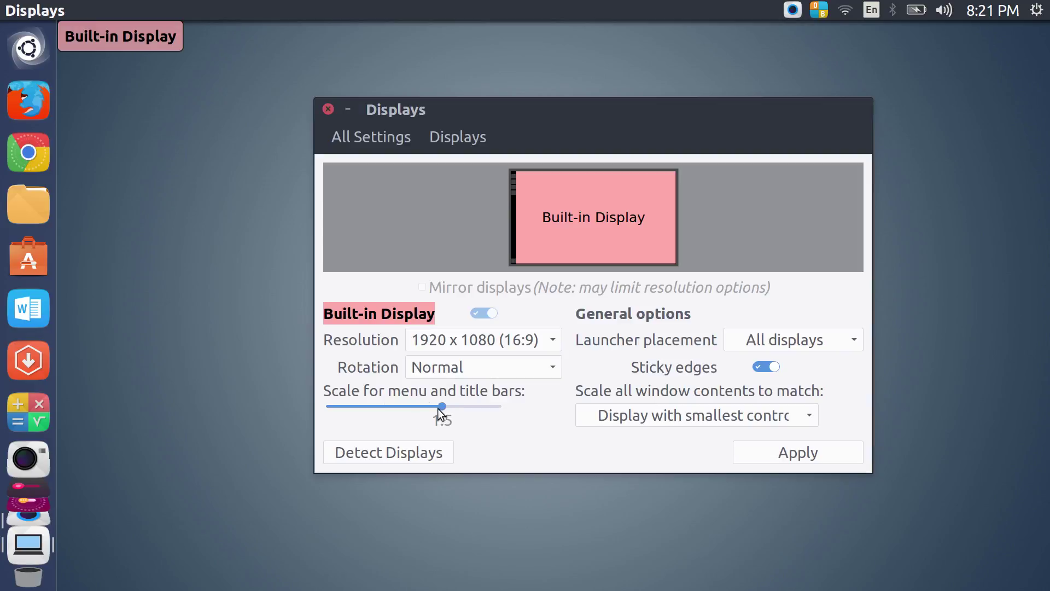
{"action": "left_click_drag", "start_coordinate": [422, 414], "coordinate": [400, 414]}
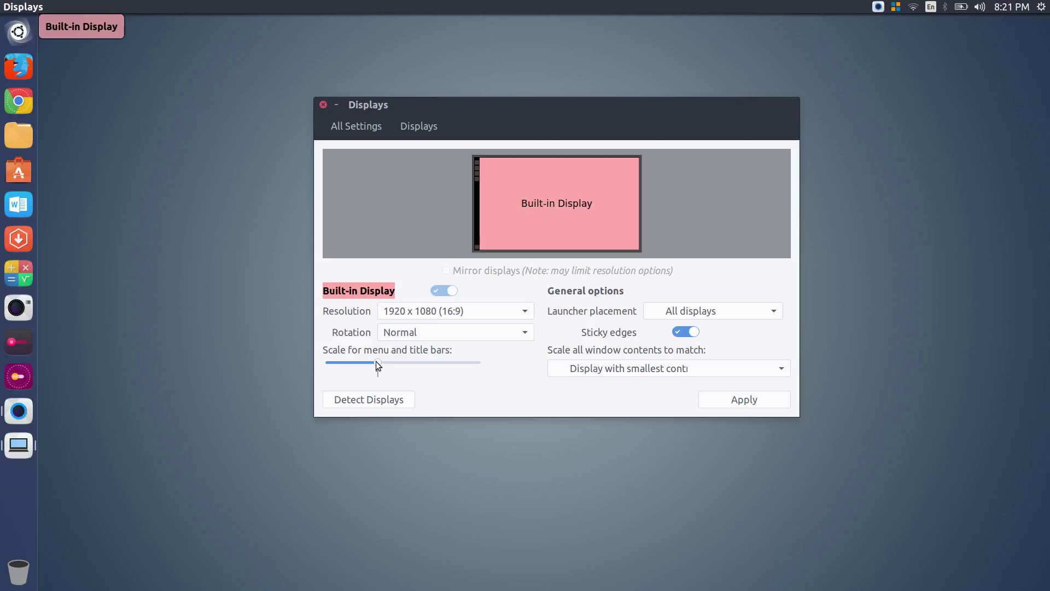
{"action": "left_click_drag", "start_coordinate": [377, 362], "coordinate": [398, 365]}
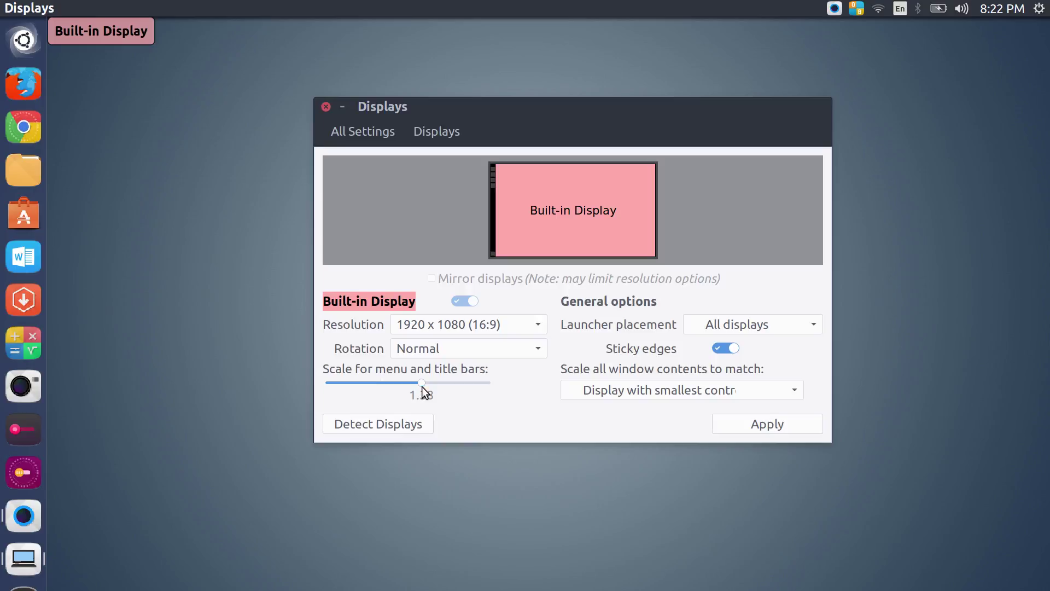
Step: Set the scale for menu and title bars to 1.25, apply and keep the configuration, and close the Displays settings
{"action": "left_click_drag", "start_coordinate": [421, 386], "coordinate": [422, 387]}
{"action": "left_click", "coordinate": [750, 425]}
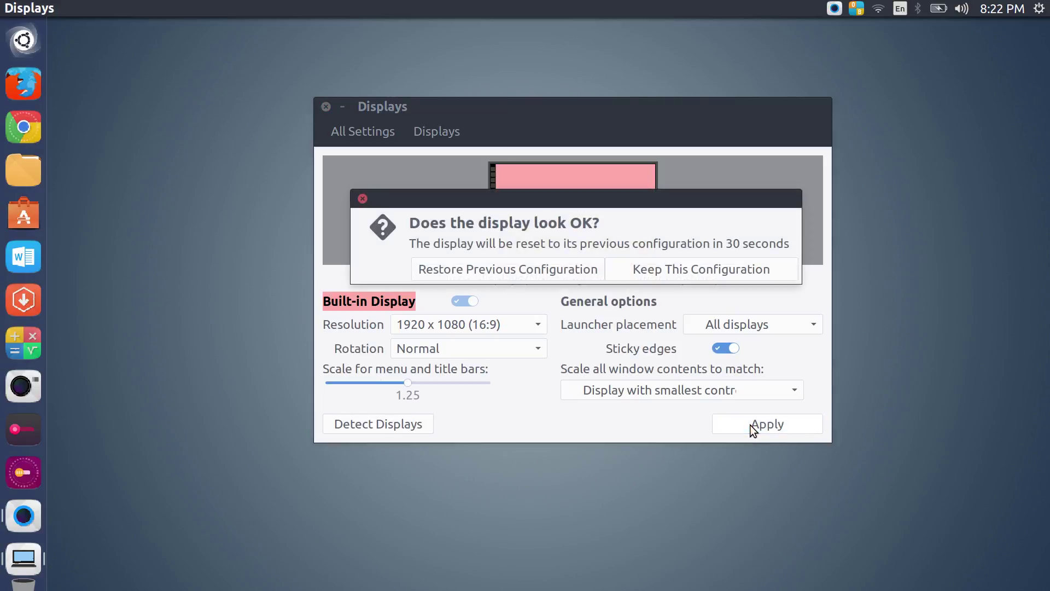
{"action": "left_click", "coordinate": [707, 274]}
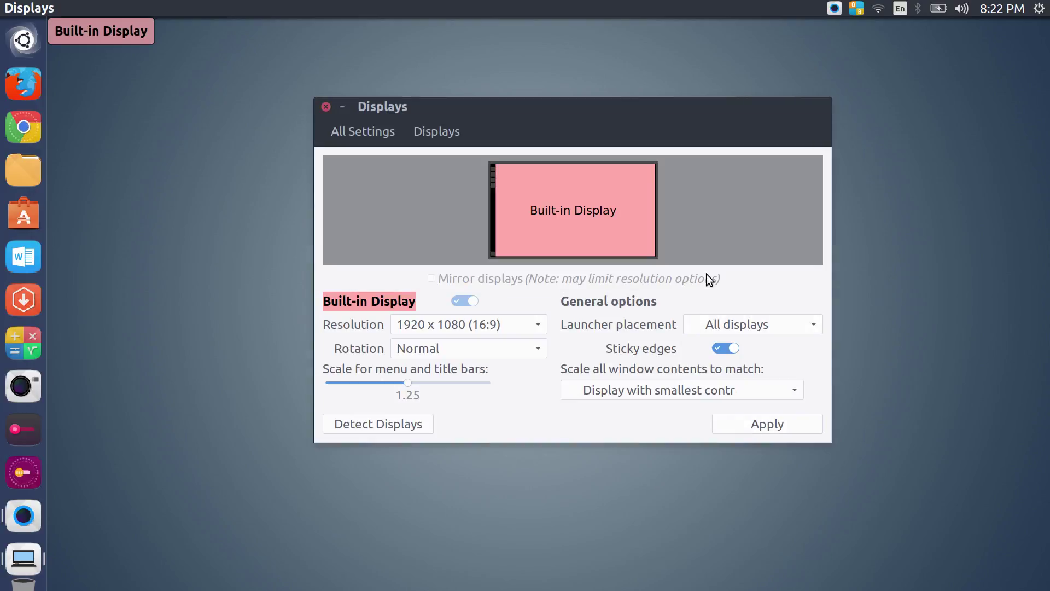
{"action": "left_click", "coordinate": [325, 106]}
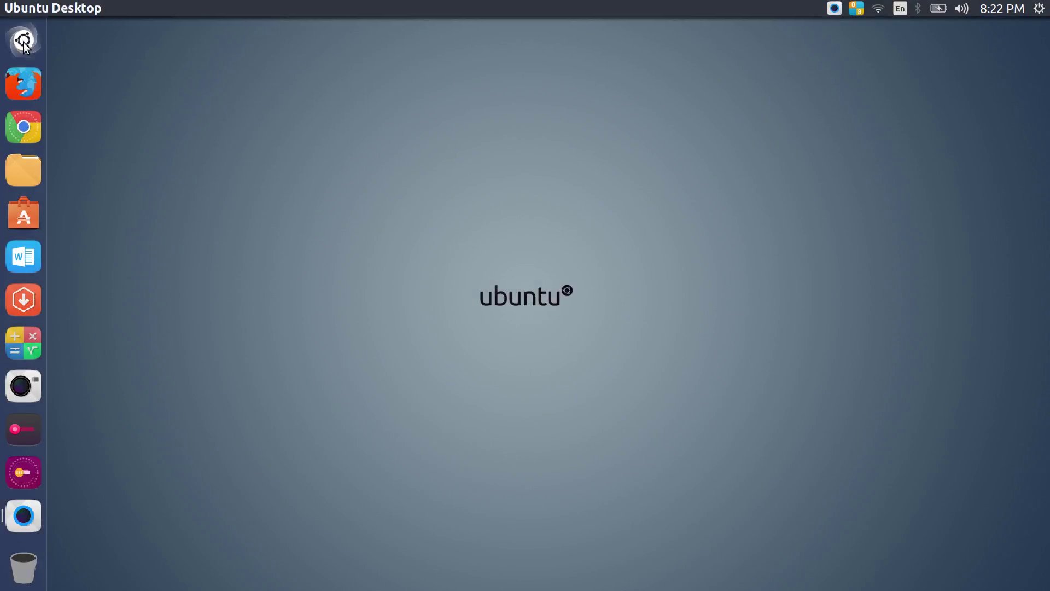
Step: Show the Dash with its application search and close it again
{"action": "left_click", "coordinate": [23, 41]}
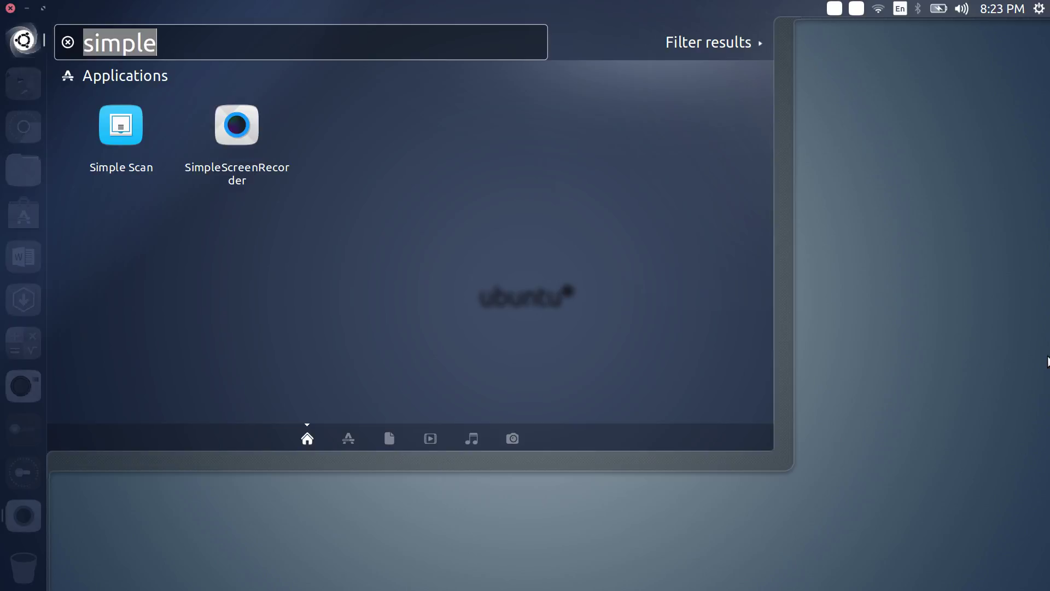
{"action": "left_click", "coordinate": [903, 357]}
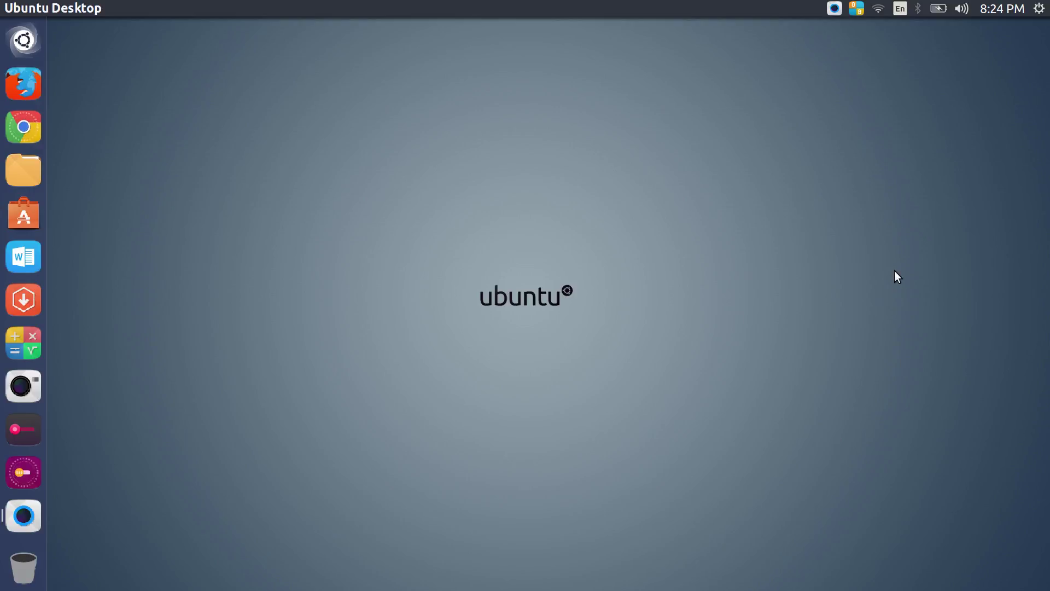
Step: Open the screen recorder's recording controls
{"action": "left_click", "coordinate": [834, 9]}
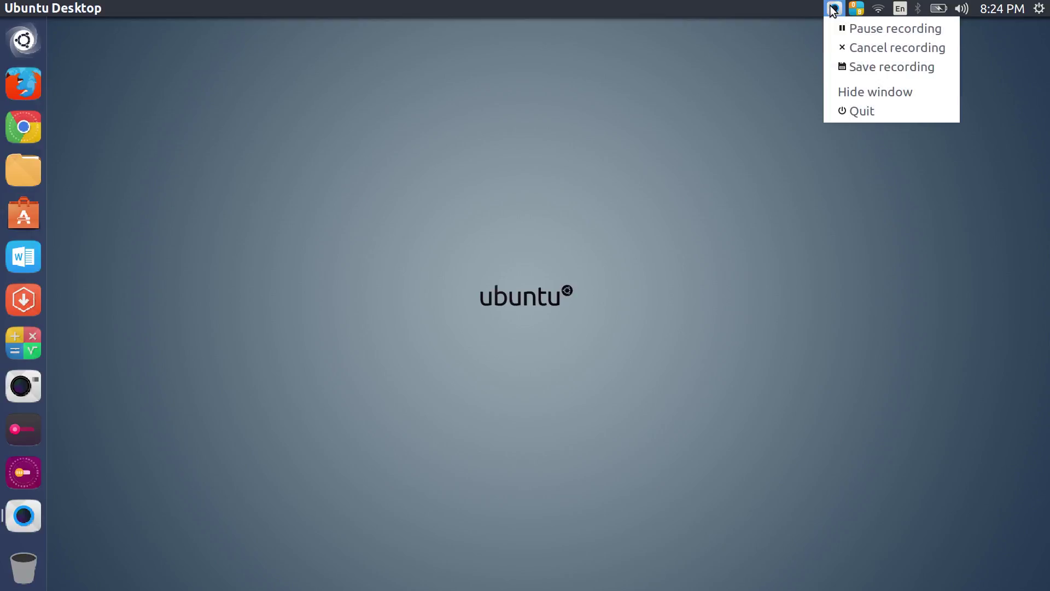